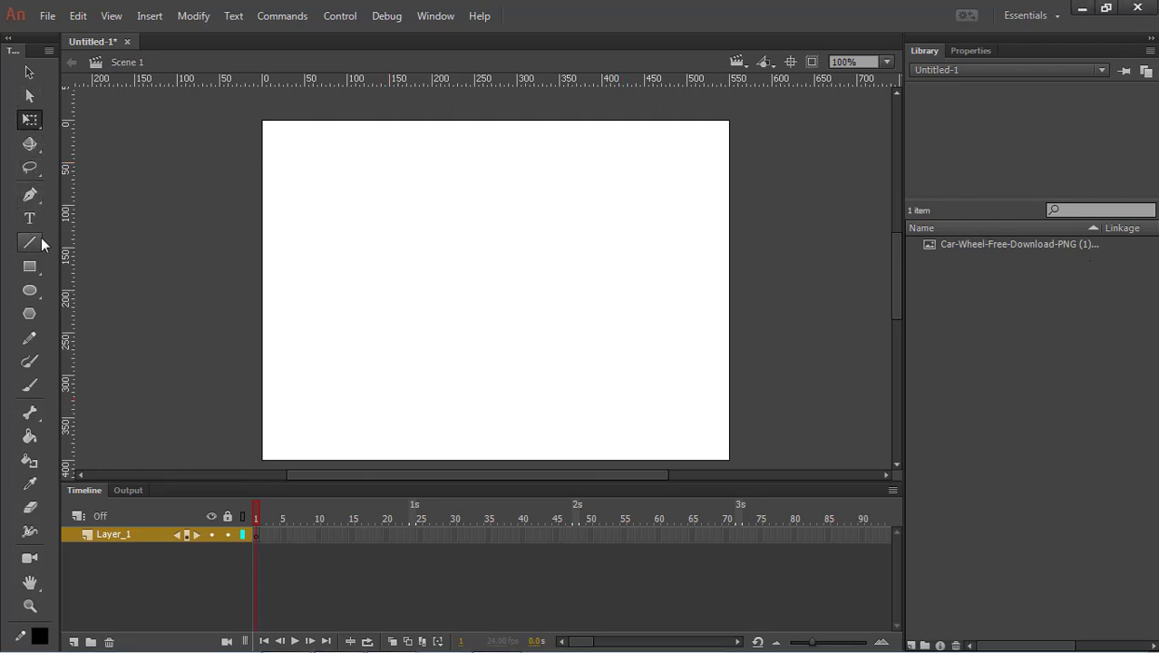
- Draw a black filled square about 90 px wide on the stage
left_click(37, 266)
mouse_move(414, 218)
left_mouse_down()
mouse_move(454, 284)
mouse_move(490, 294)
left_mouse_up()
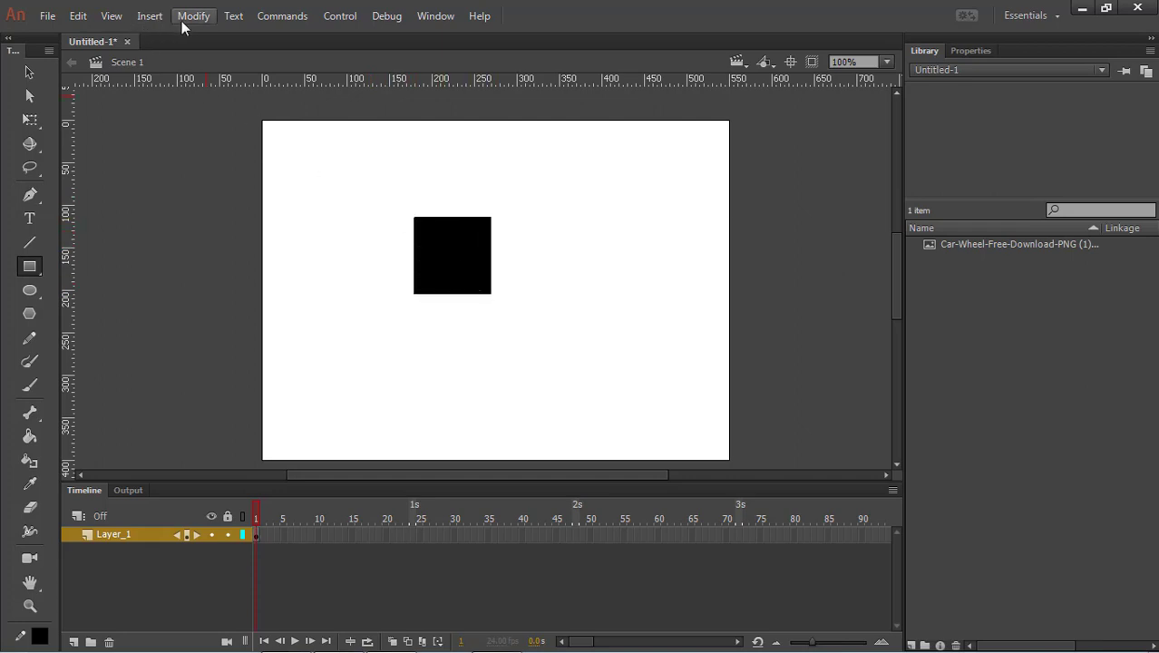
left_click(184, 18)
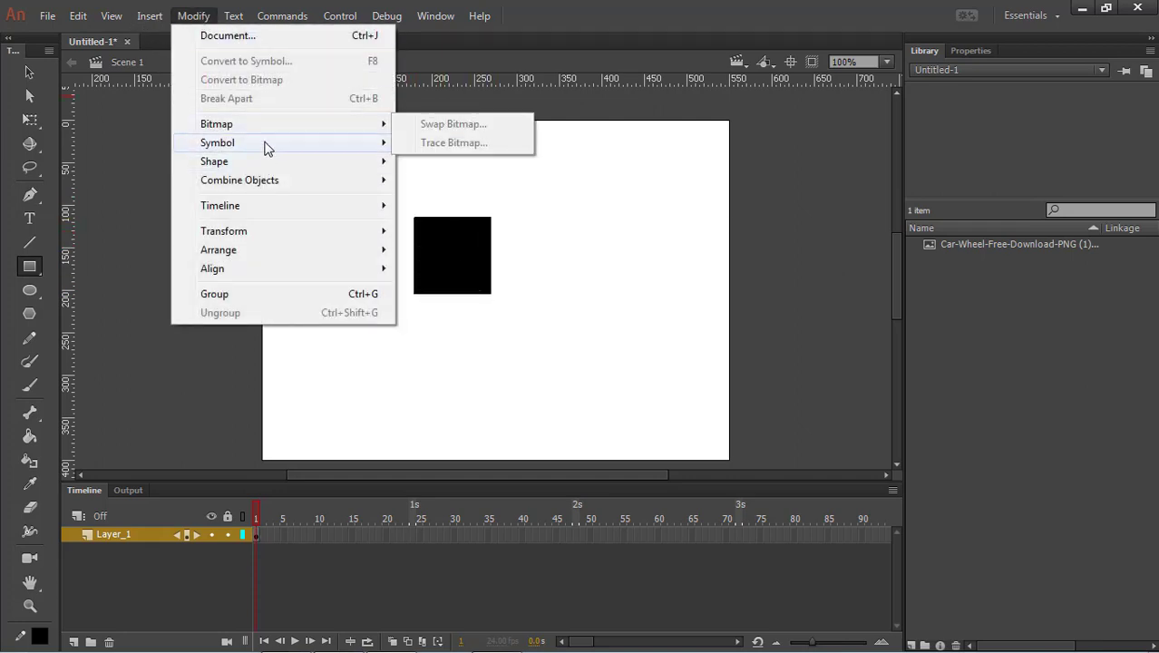
left_click(580, 210)
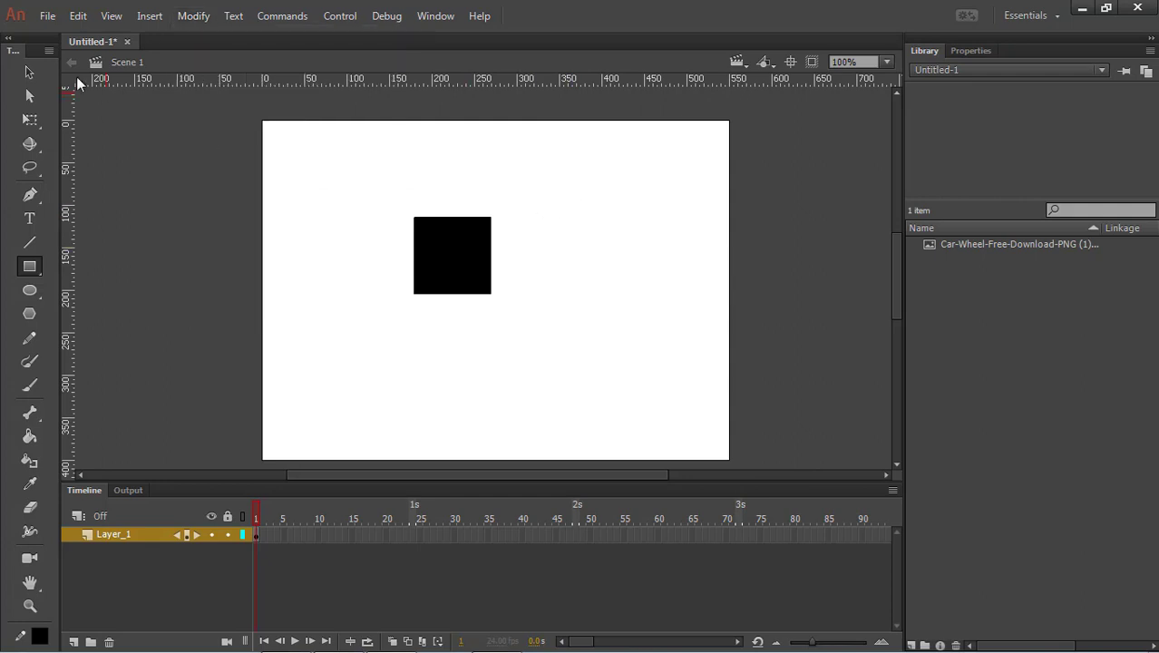
- Convert the black square to a Graphic symbol named "wheel"
left_click(29, 72)
left_click(469, 273)
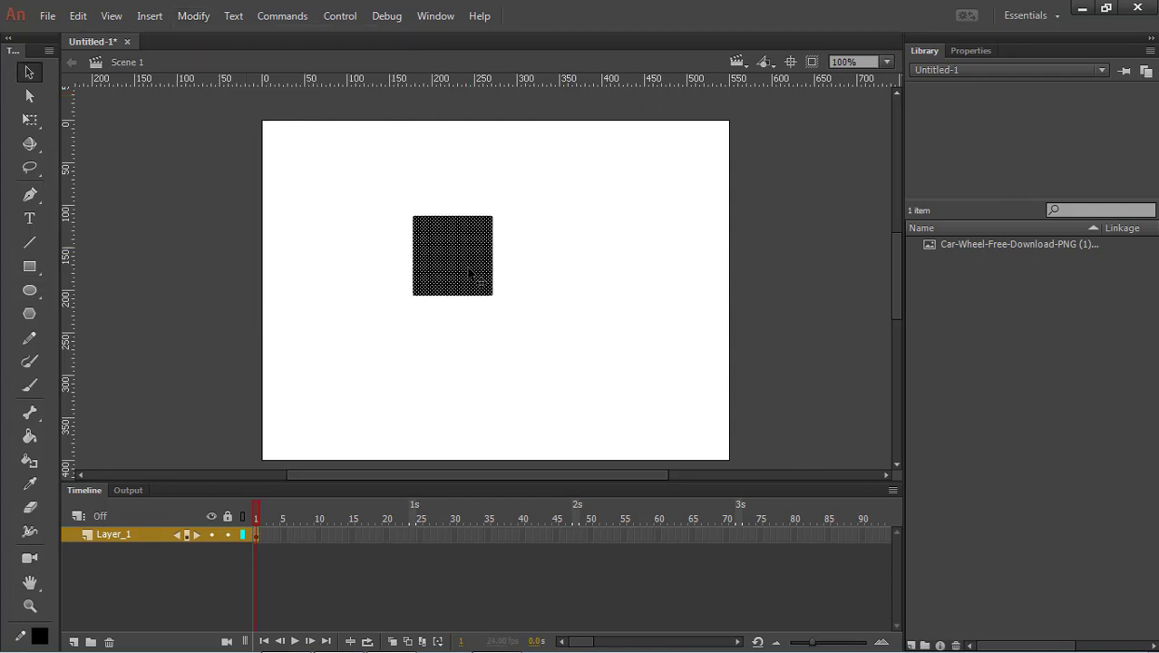
left_click(193, 15)
left_click(259, 62)
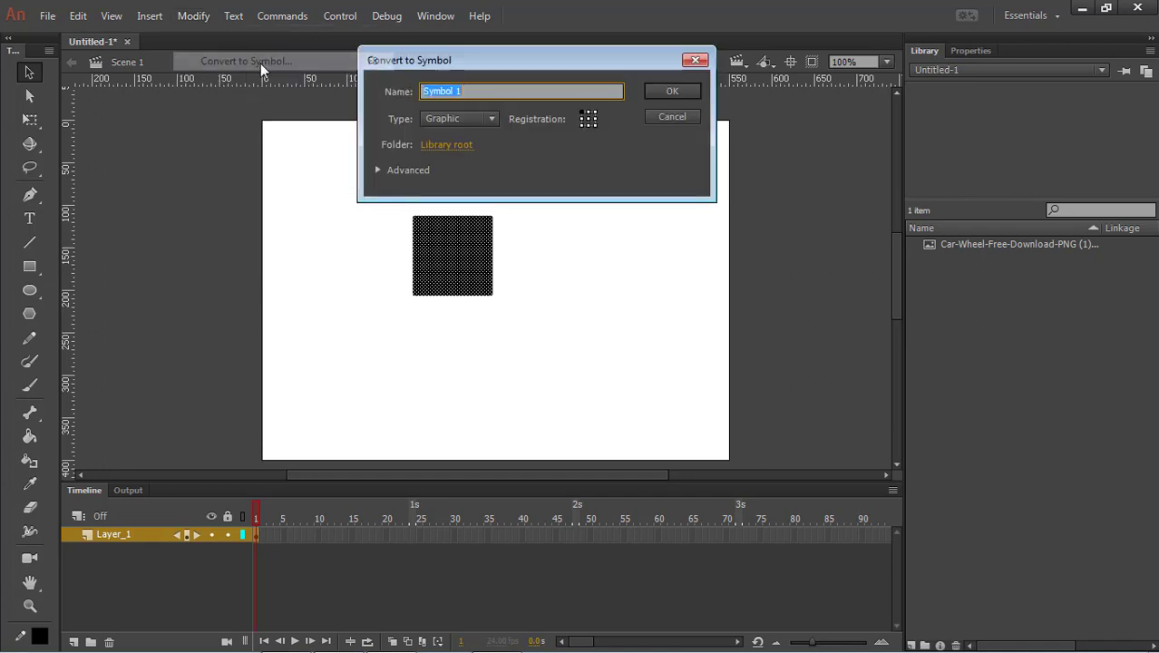
key("BackSpace")
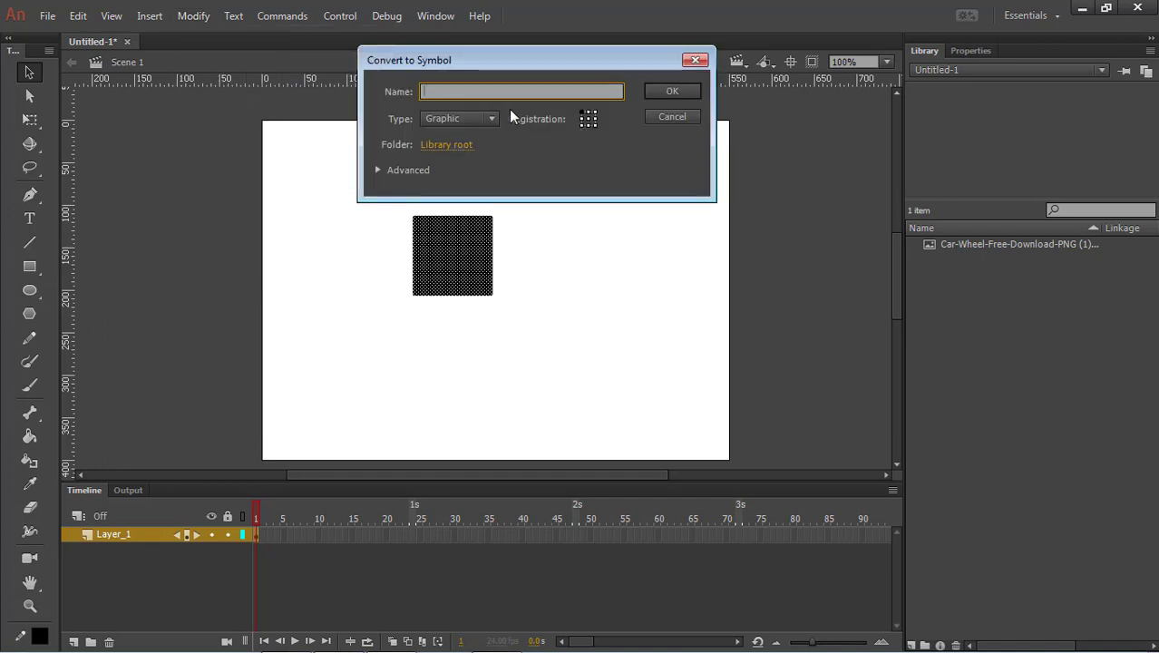
type("wheel")
left_click(693, 90)
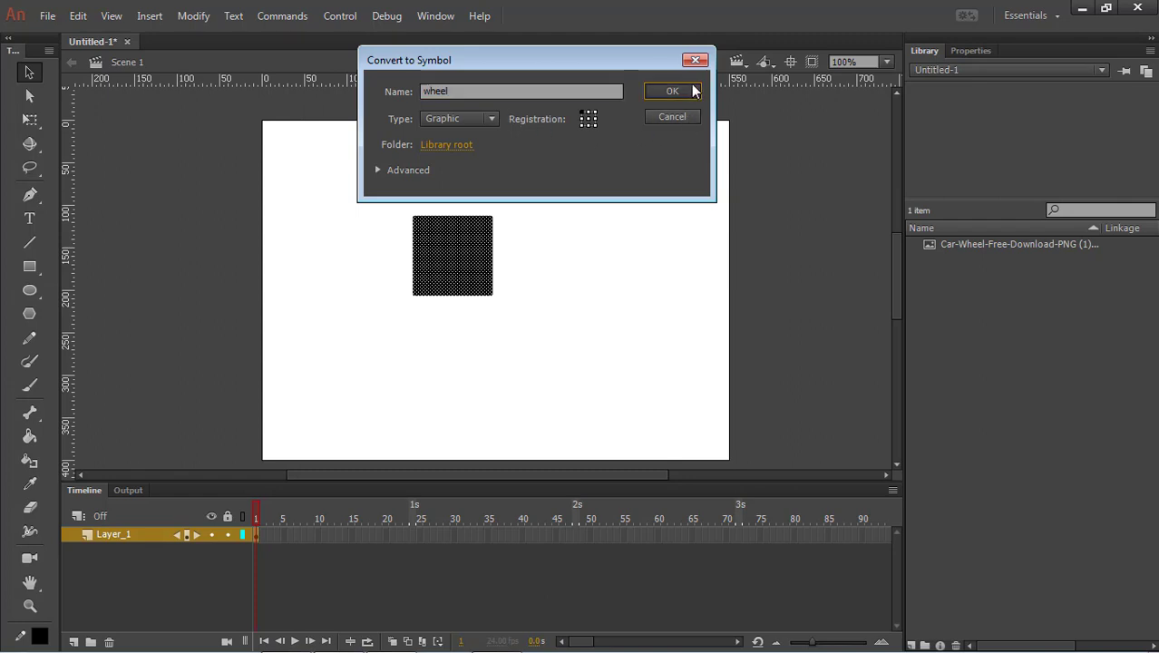
- Inside the wheel symbol, replace the square with the Car-Wheel-Free-Download-PNG image from the library, positioned over the stage
double_click(452, 252)
left_click_drag(366, 166, 524, 336)
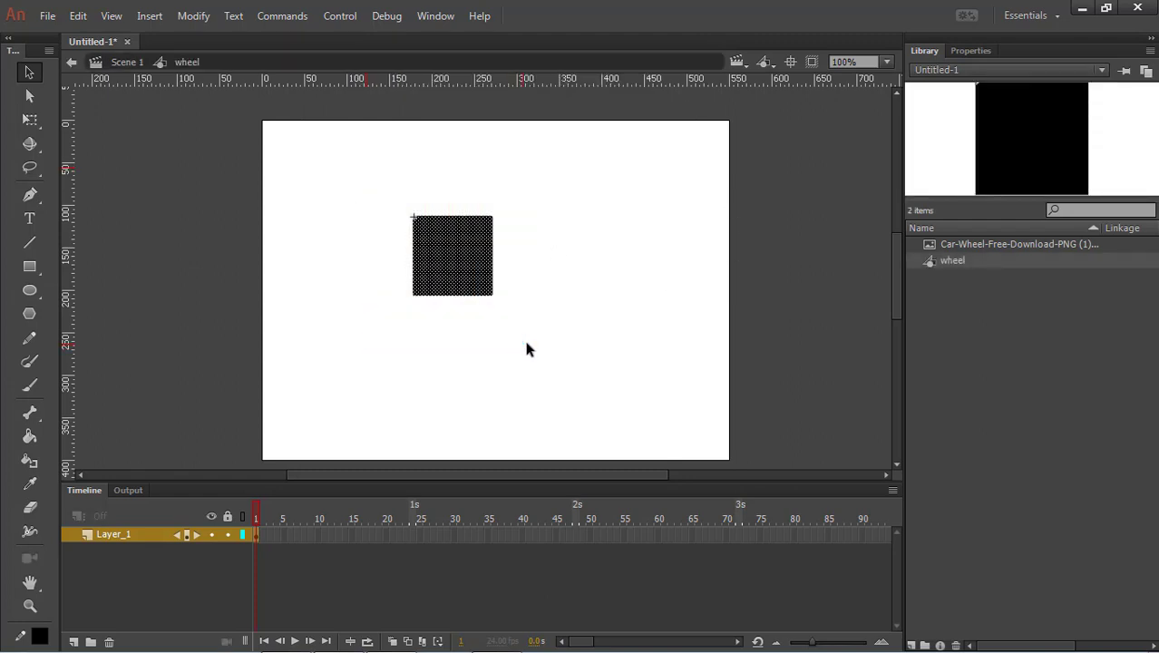
key("Delete")
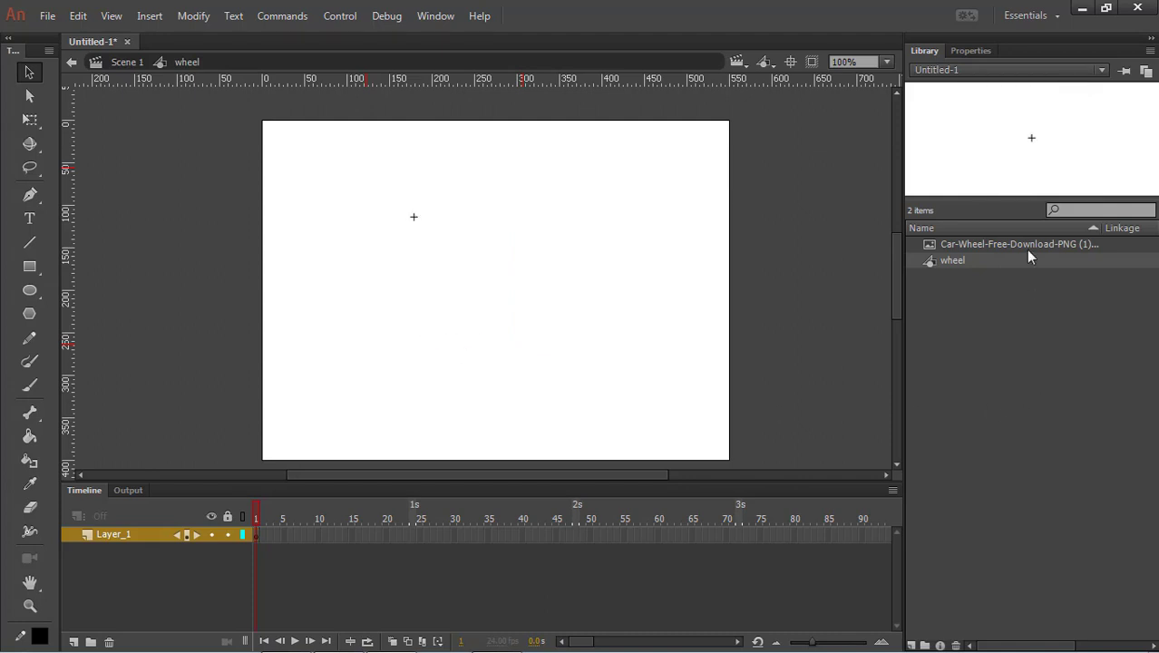
left_click_drag(1026, 241, 508, 260)
left_click_drag(611, 262, 586, 294)
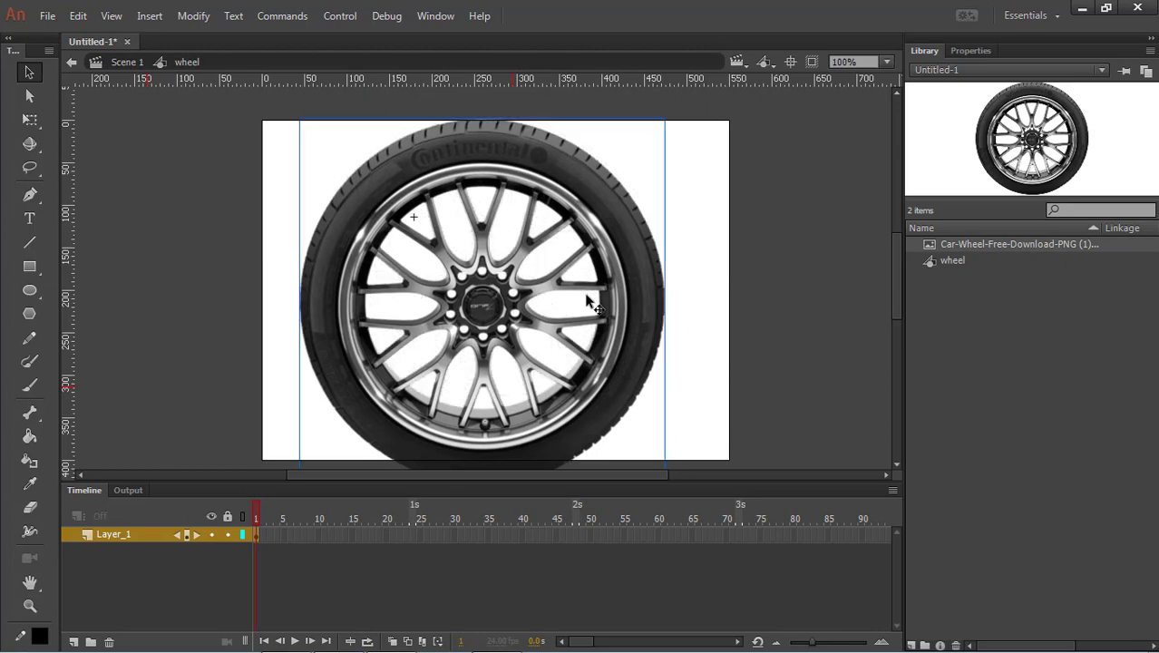
- Scale the wheel image down proportionally to about 340 px wide so it fits within the stage height
left_click(35, 122)
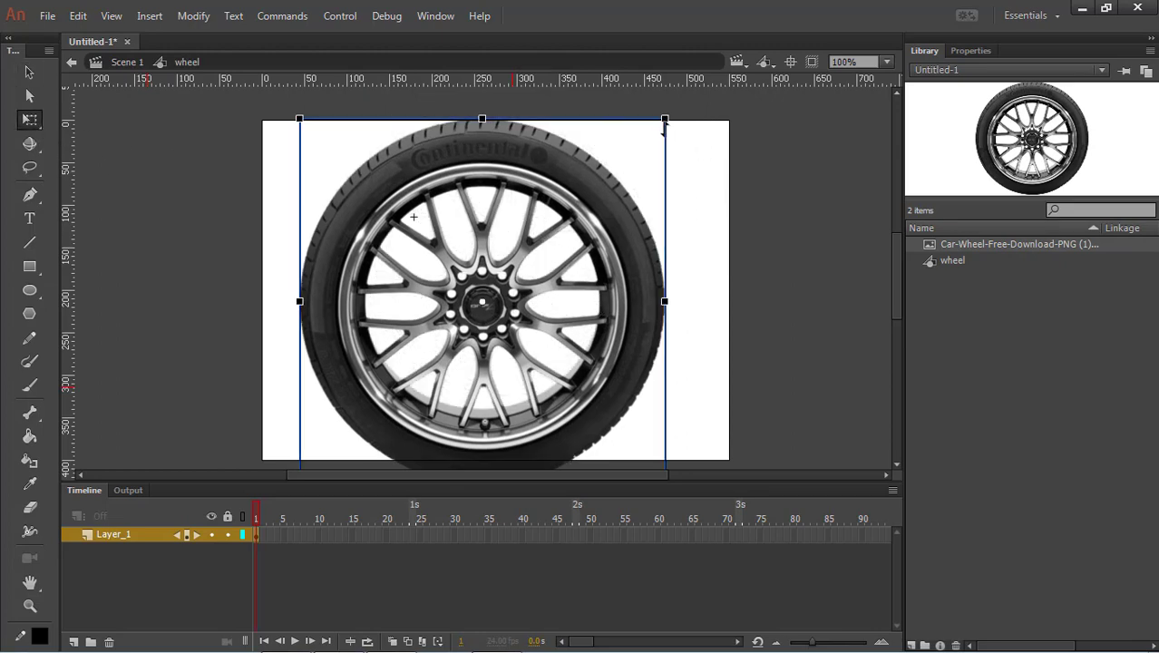
left_click_drag(665, 125, 626, 161)
left_click_drag(591, 323, 591, 312)
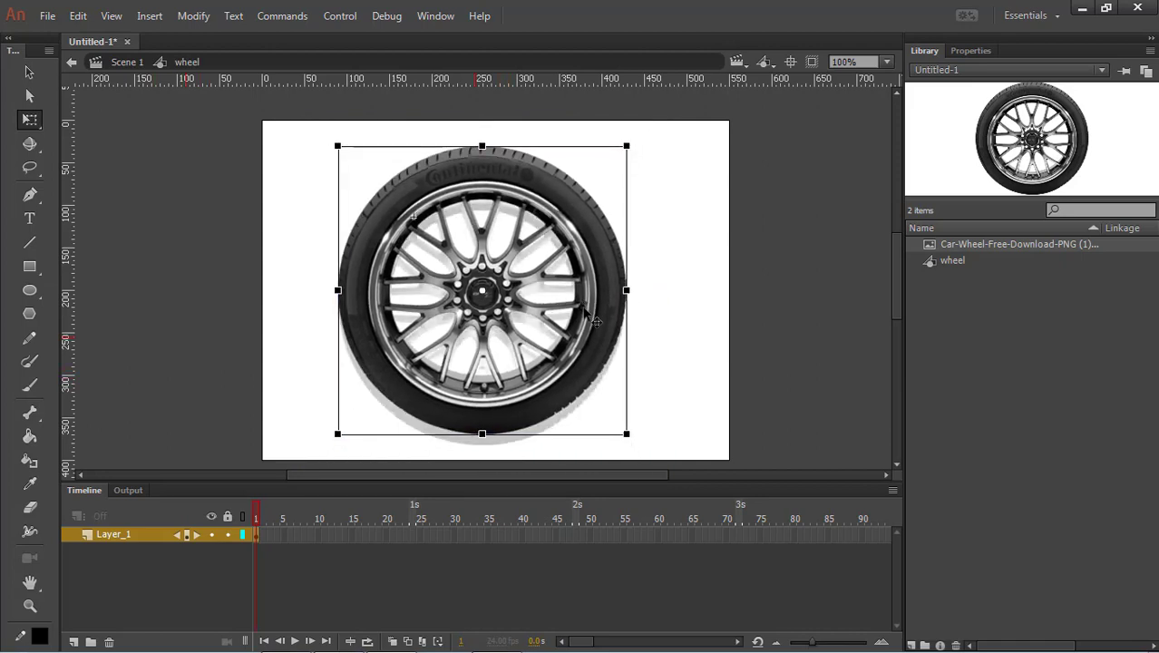
left_click(751, 306)
left_click(526, 310)
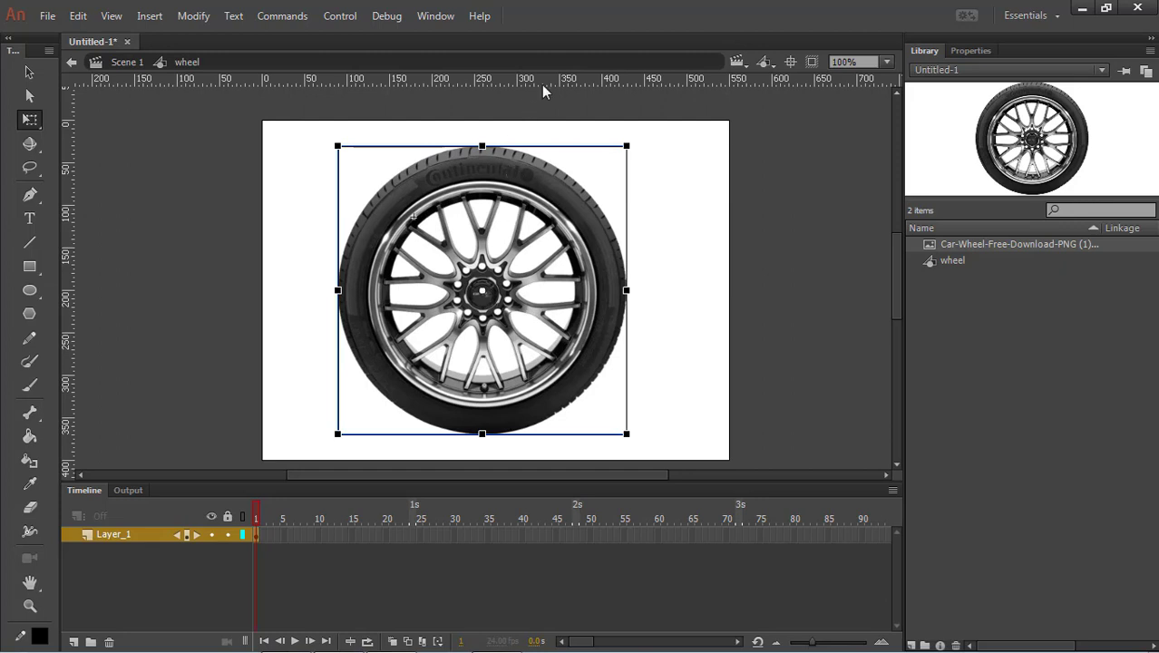
- Add a horizontal and a vertical guide crossing at the wheel's hub, and nudge the wheel down slightly to align with them
left_click_drag(542, 82, 525, 296)
left_click(810, 357)
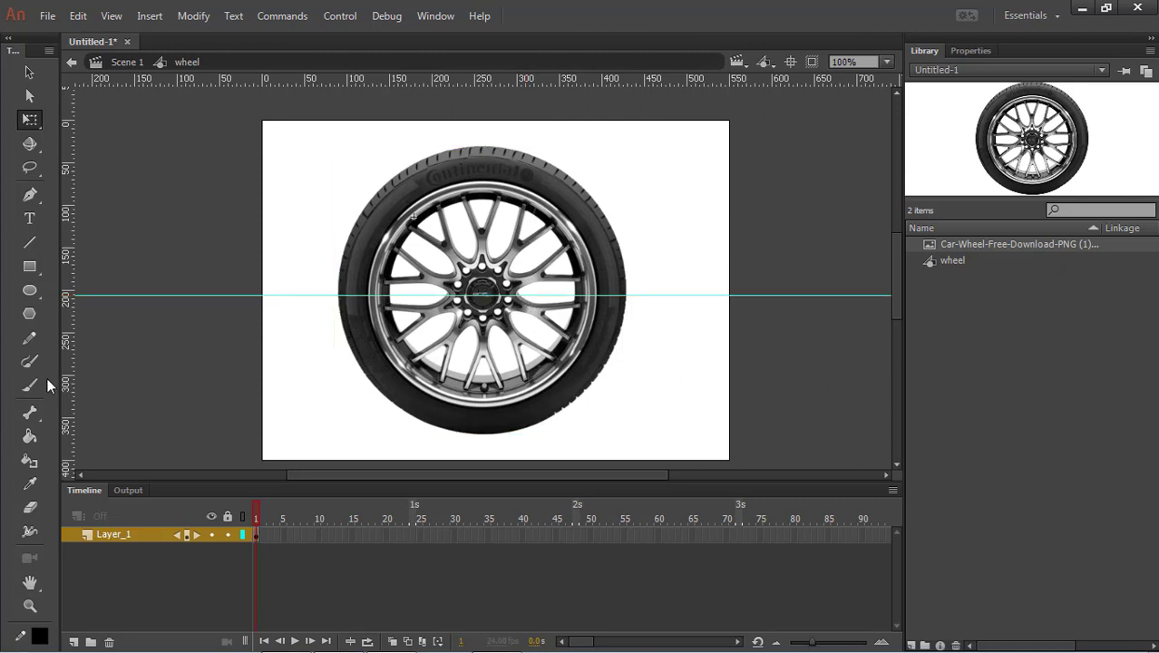
left_click_drag(69, 386, 483, 398)
left_click(545, 385)
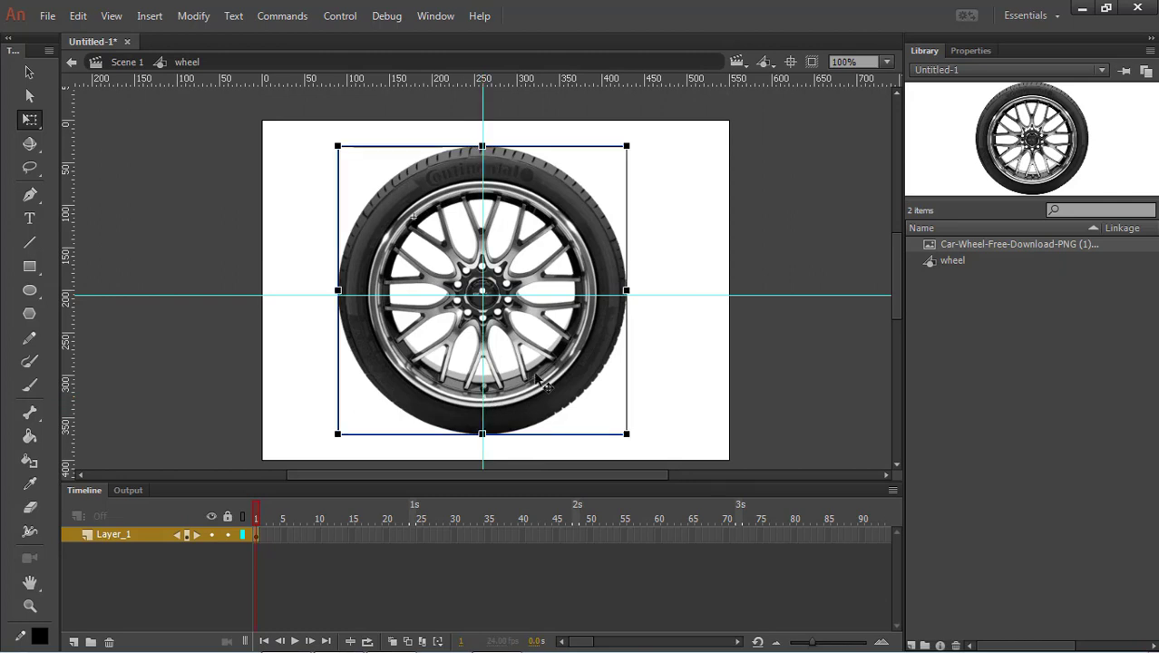
key("Down")
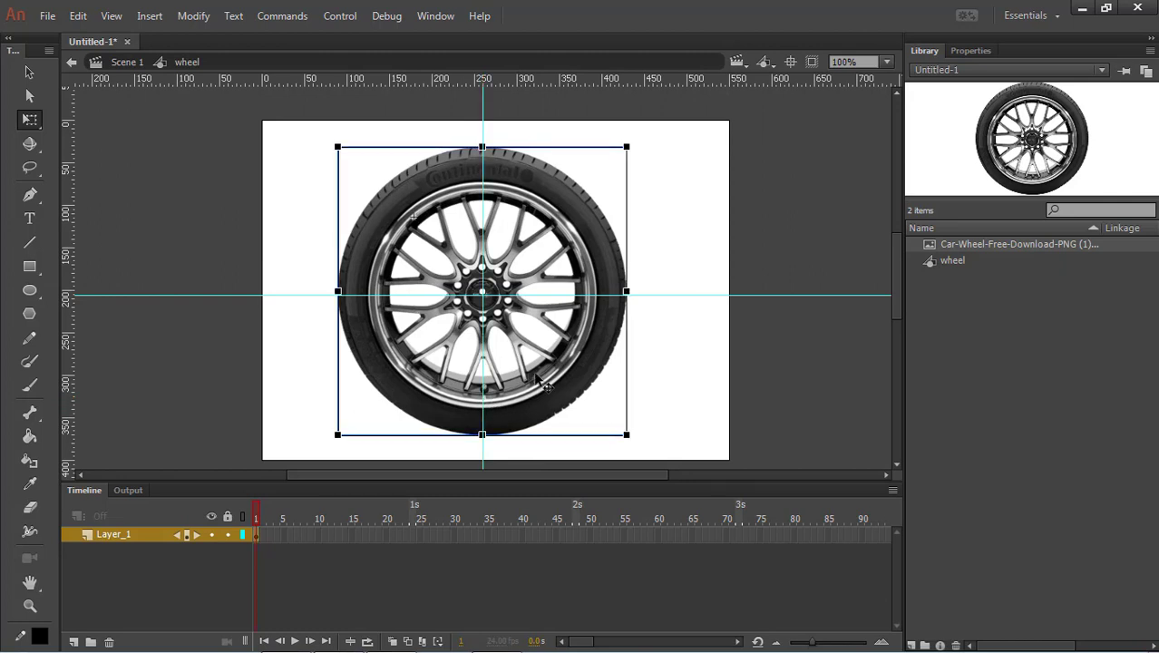
left_click(769, 344)
left_click(521, 328)
- Insert a blank keyframe at frame 2 of Layer_1 and extend the layer with additional frames
right_click(259, 535)
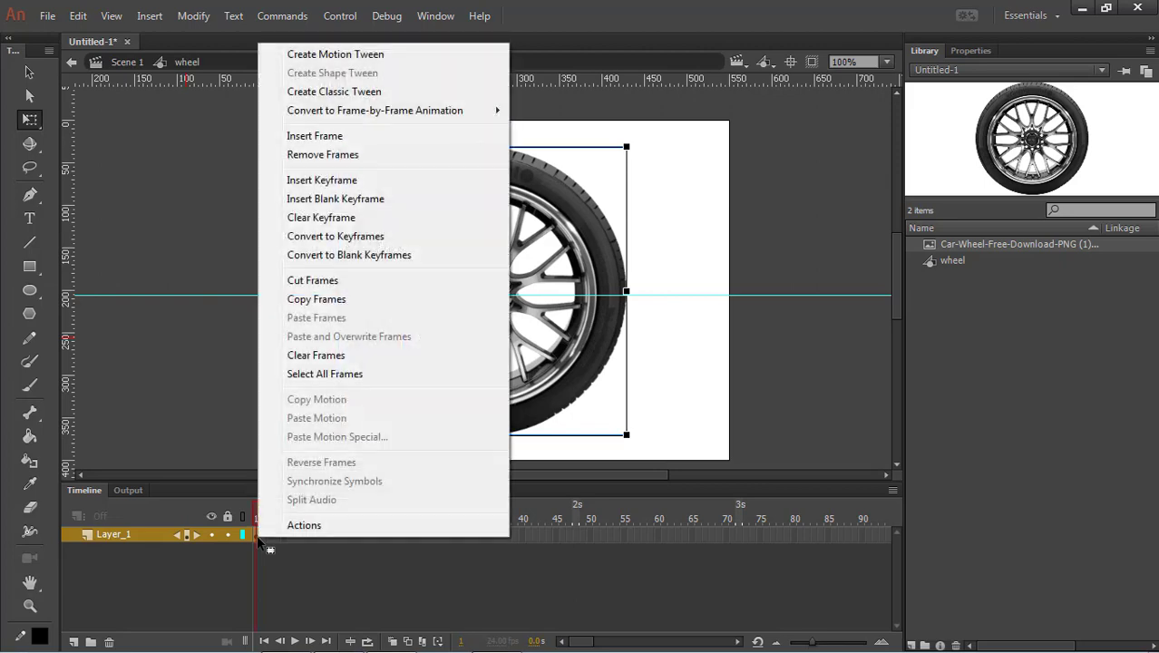
left_click(373, 199)
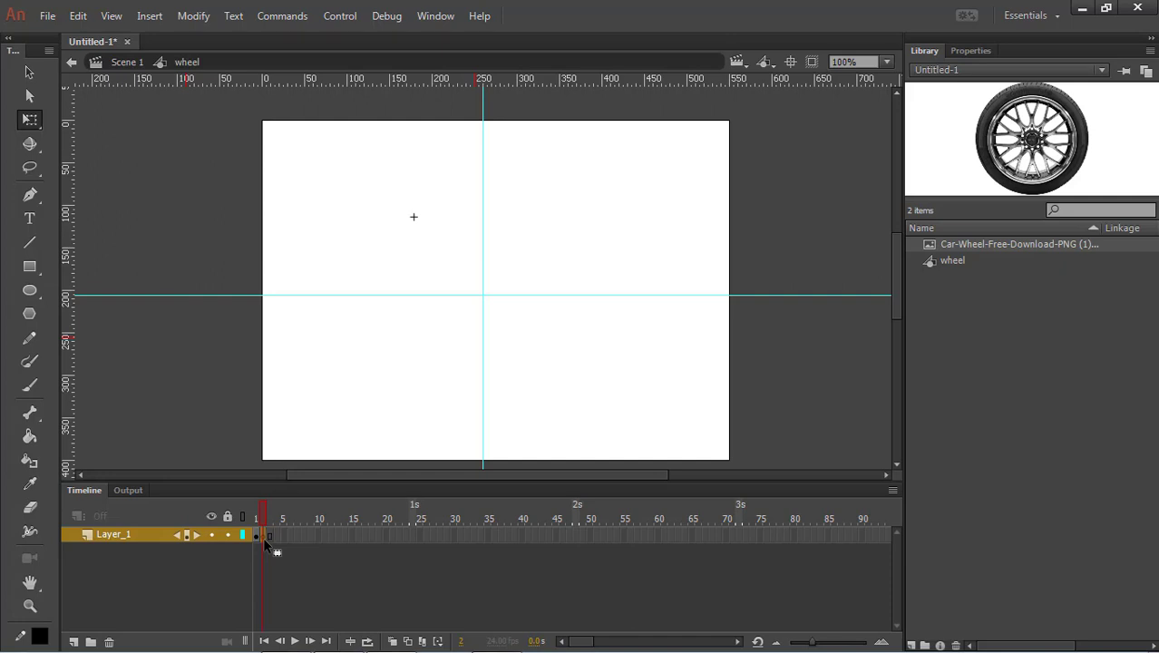
key("F5")
key("F5")
- Compare the first frames of Layer_1 and clear the blank keyframe at frame 2 to extend the wheel across the timeline
left_click(255, 518)
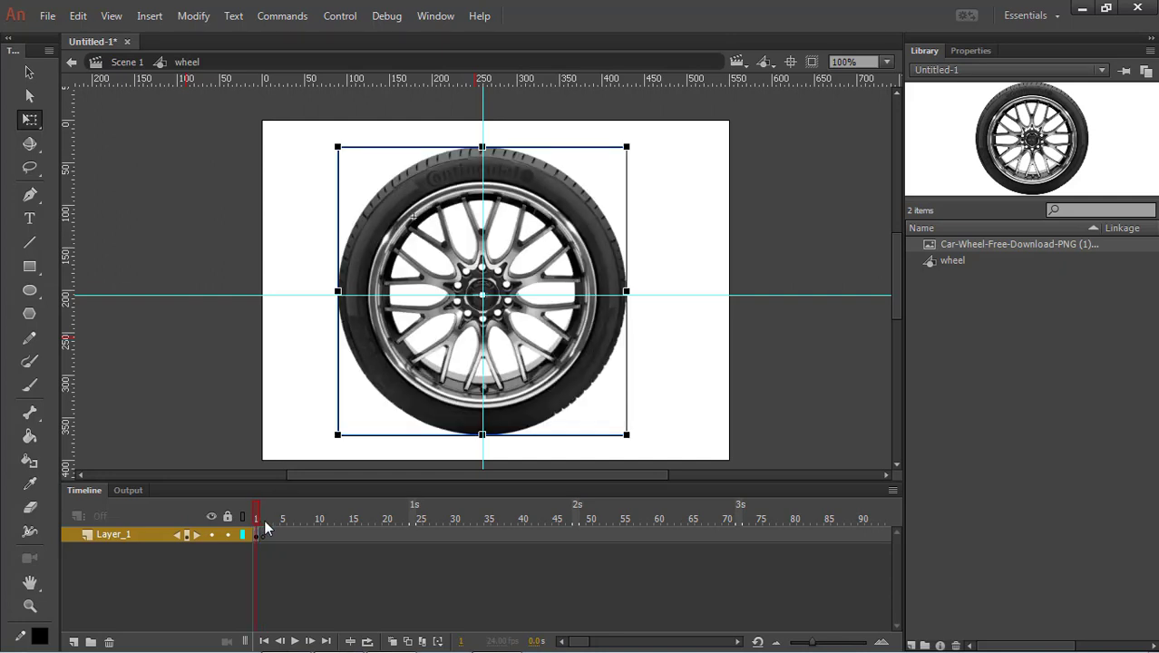
left_click(264, 519)
left_click(257, 519)
left_click(269, 535)
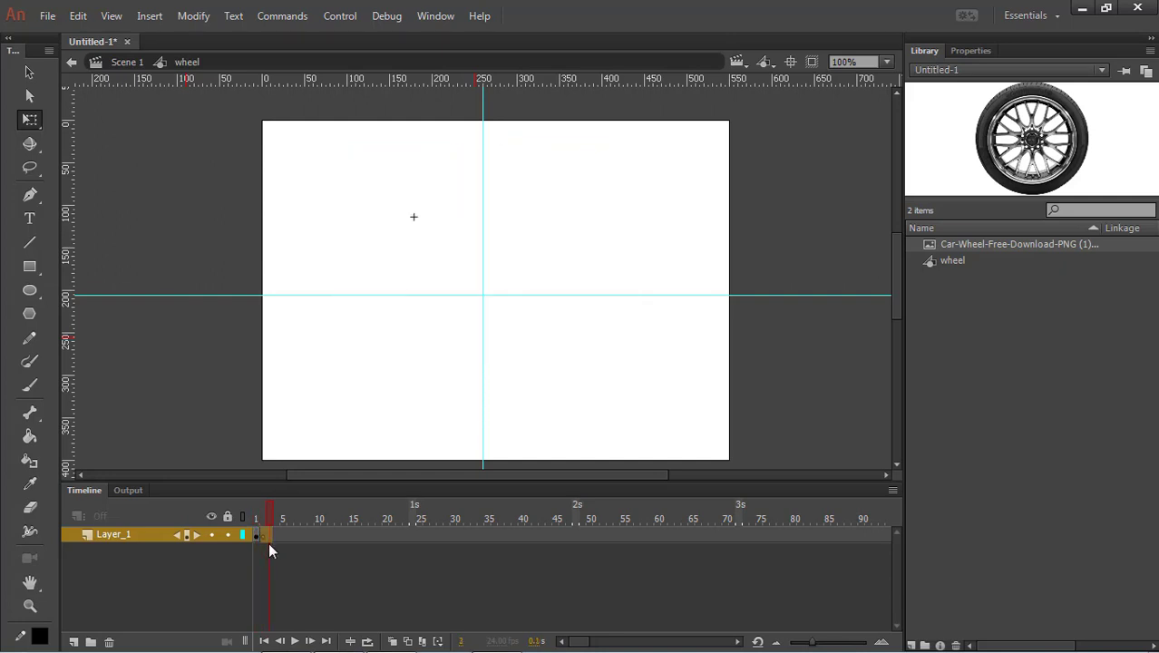
right_click(263, 535)
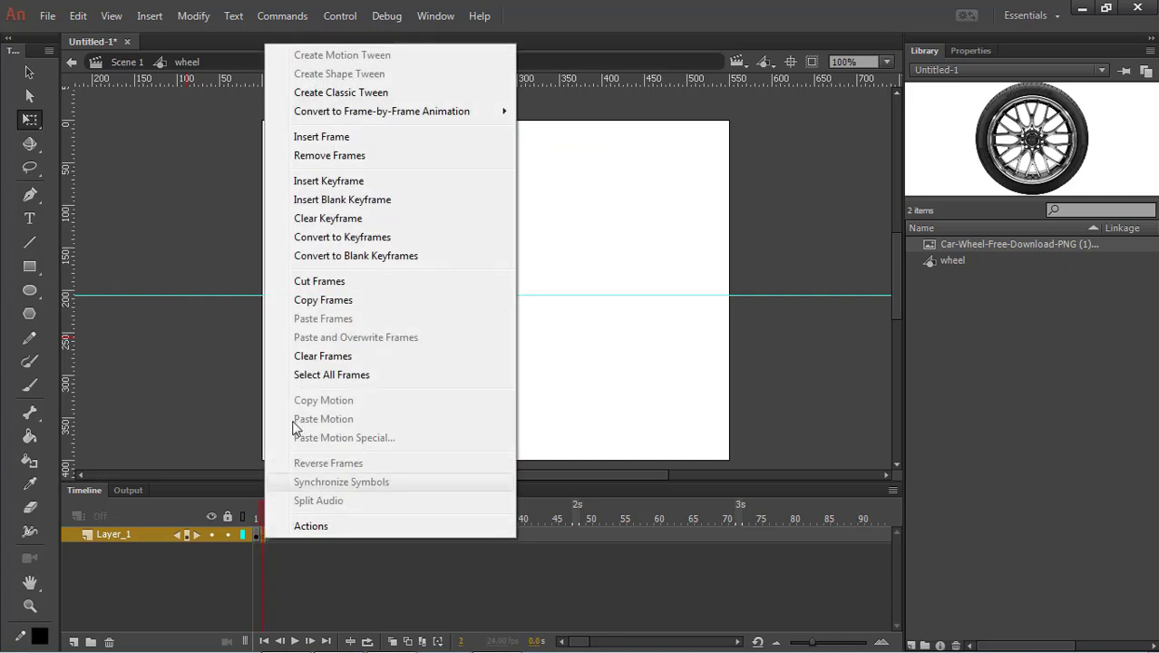
left_click(377, 219)
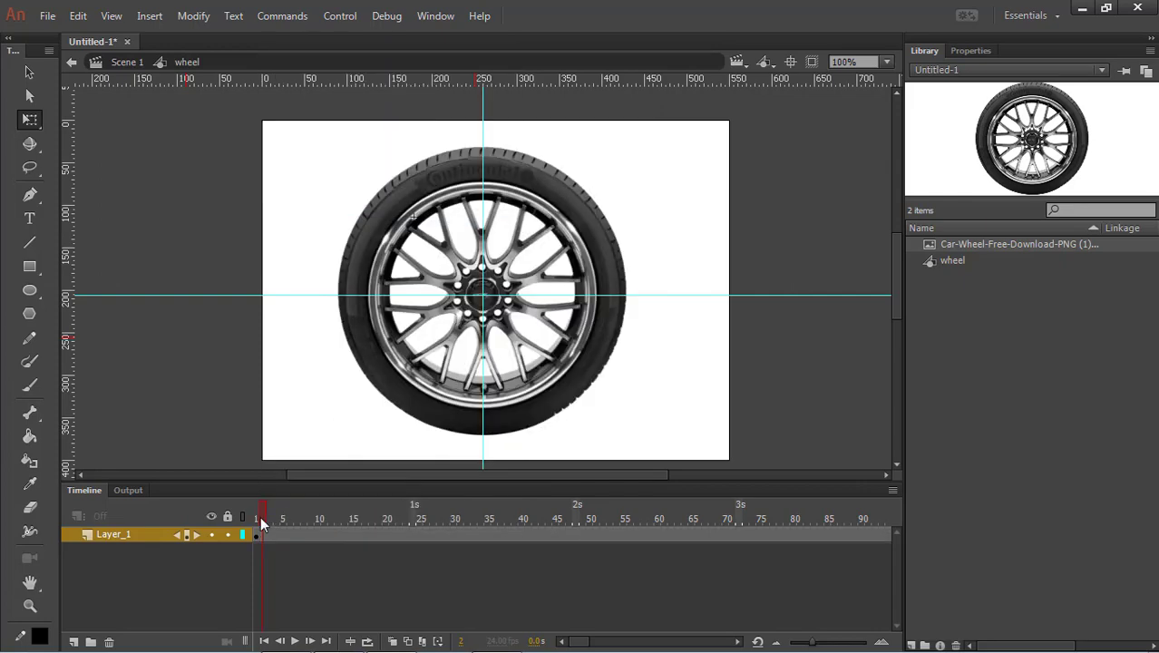
- Create a motion tween from frame 1 of Layer_1, accepting the conversion of the wheel image to a symbol
left_click(256, 532)
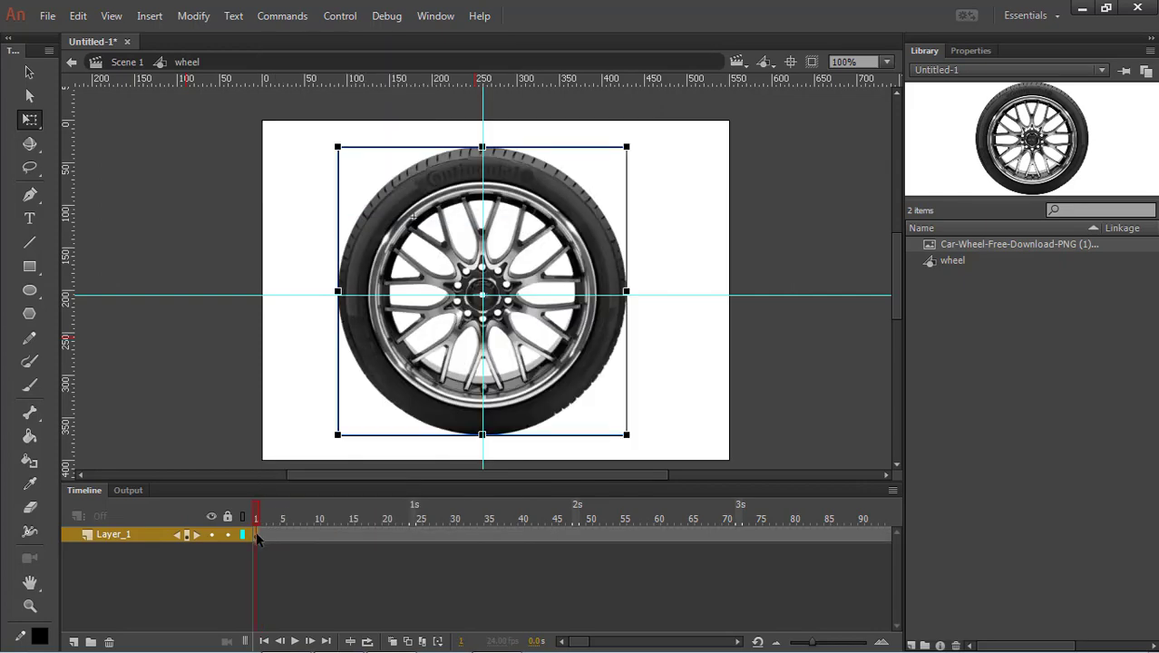
right_click(256, 531)
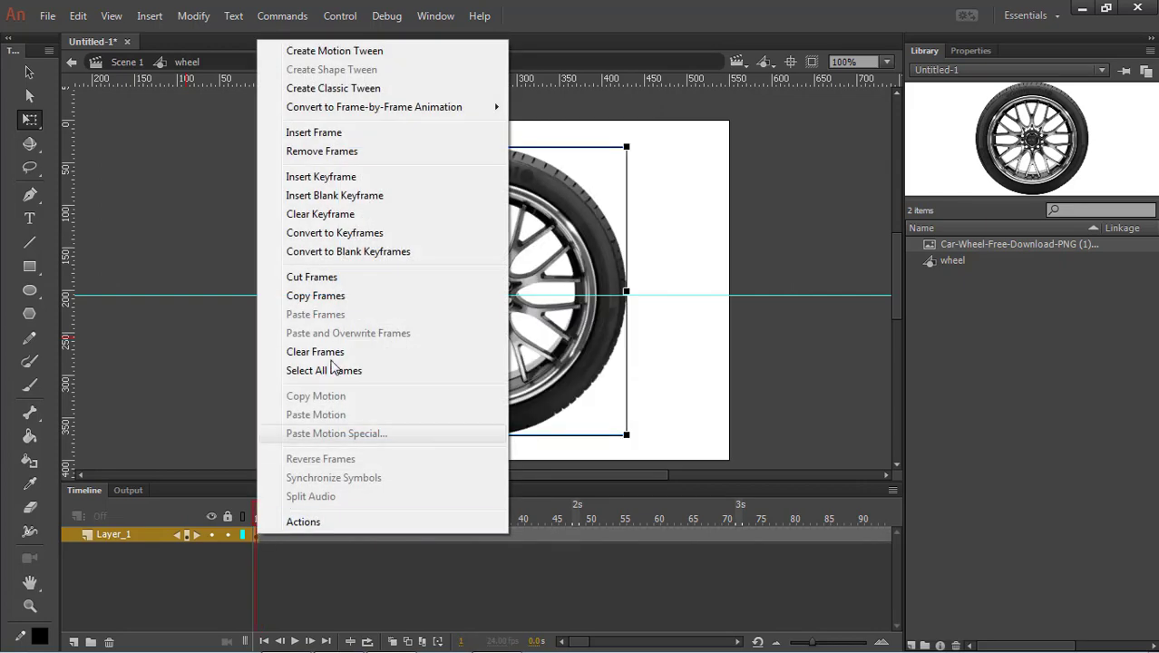
left_click(394, 53)
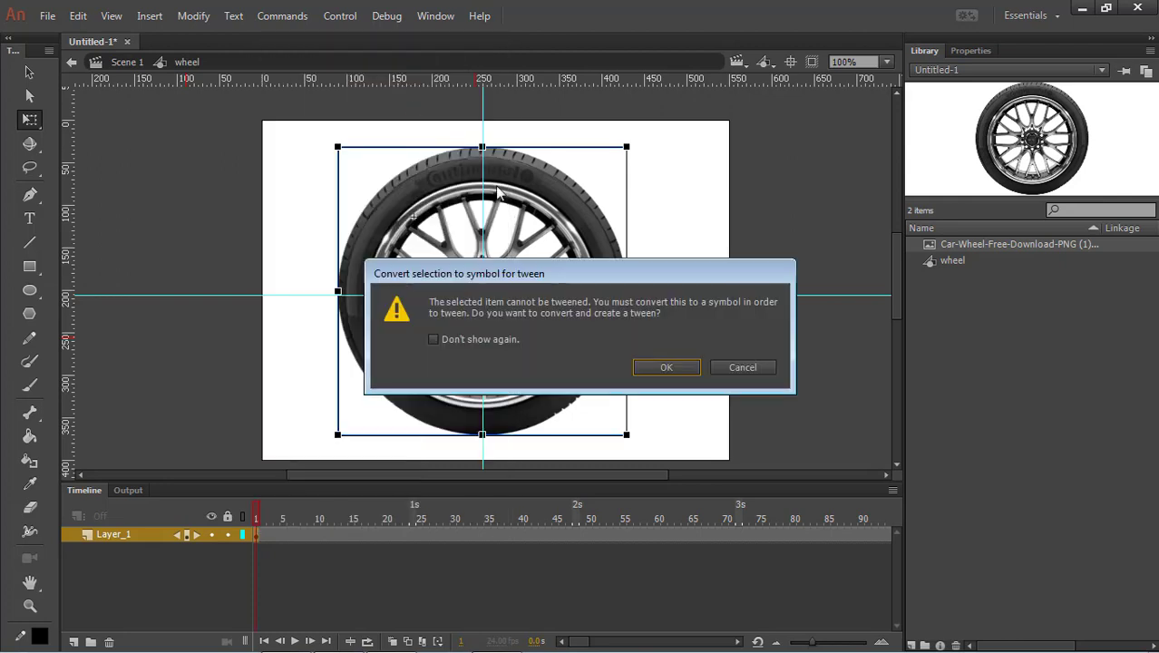
left_click(662, 368)
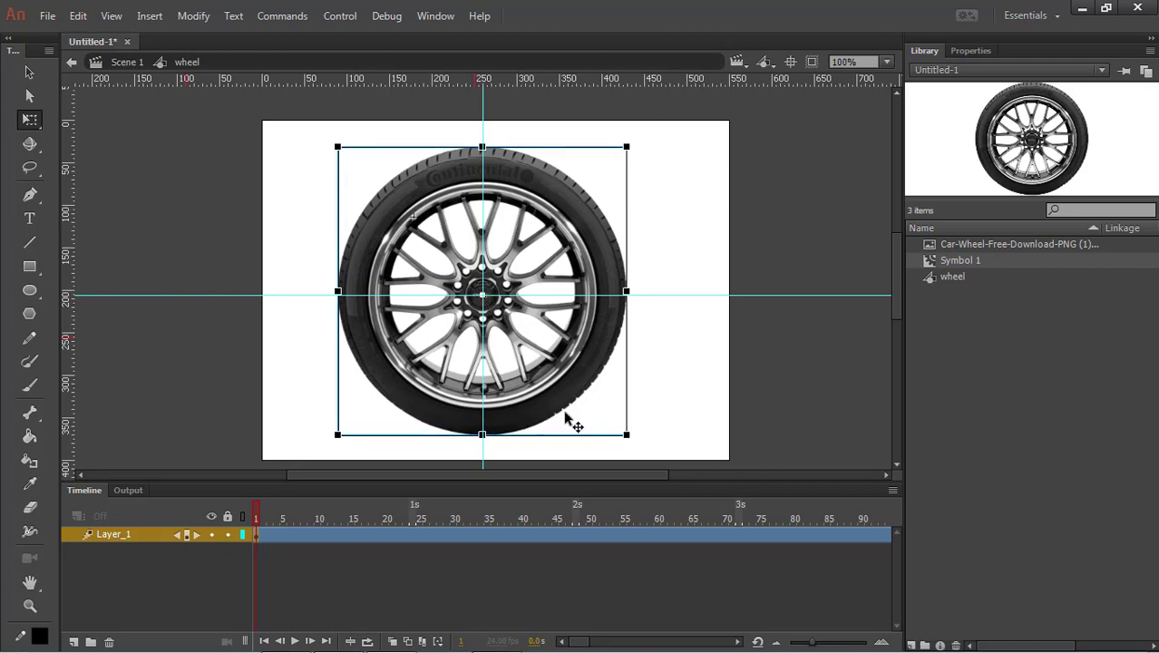
- Insert a Rotation keyframe at frame 127, the last frame of the motion tween
left_click_drag(258, 525, 725, 527)
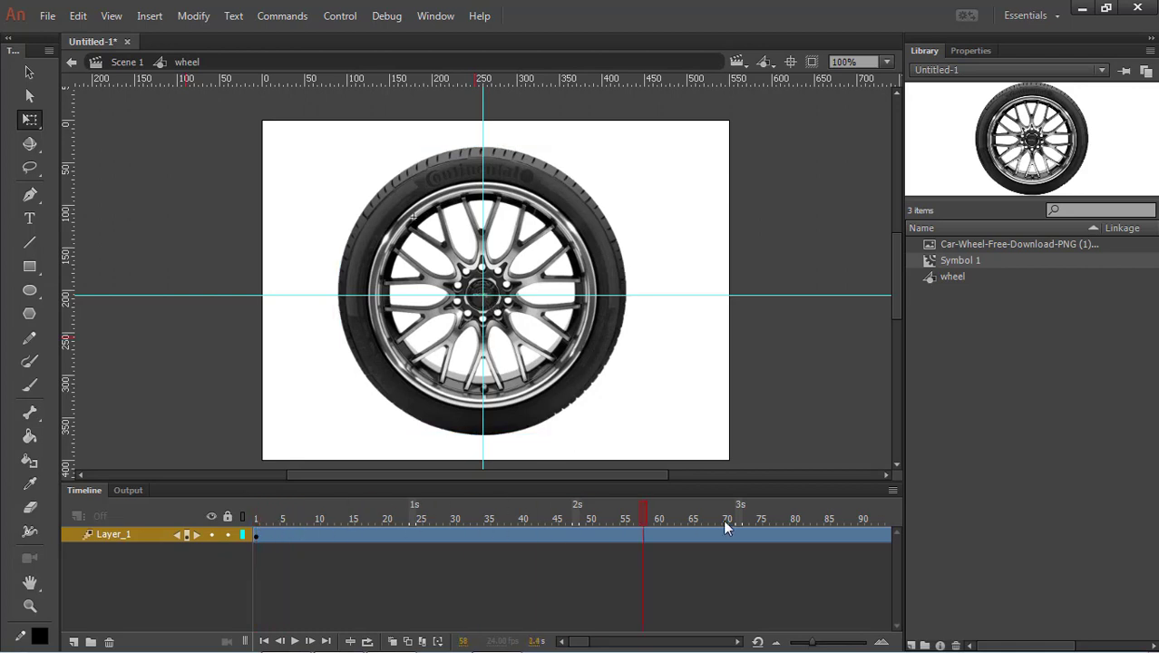
left_click_drag(904, 502, 476, 530)
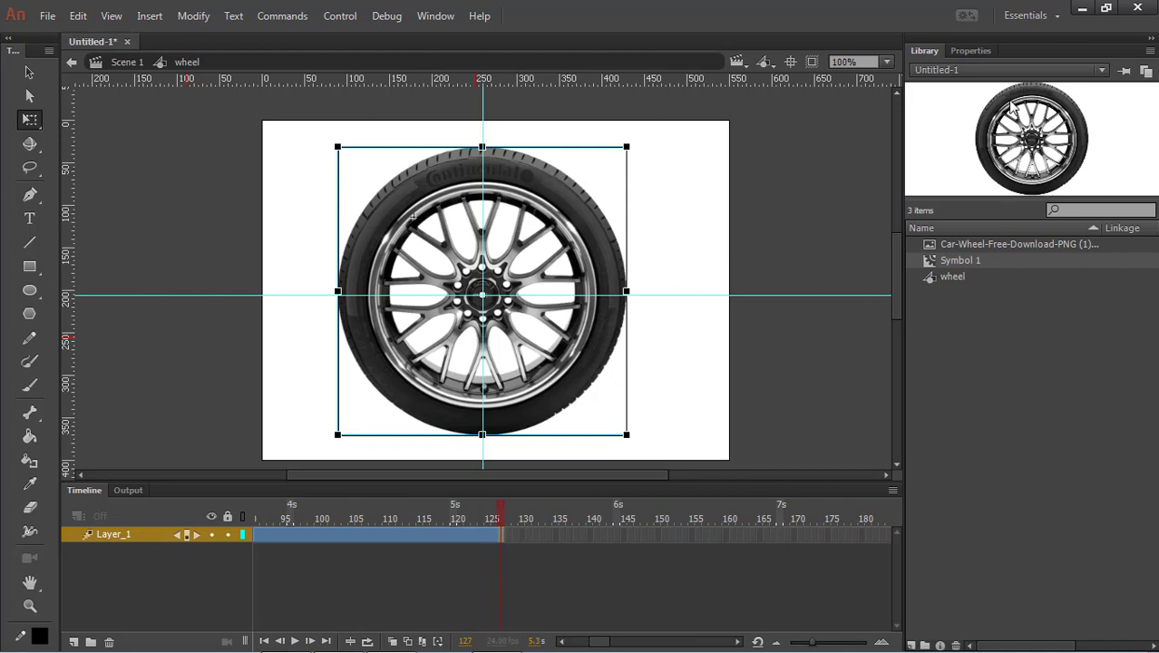
left_click(971, 51)
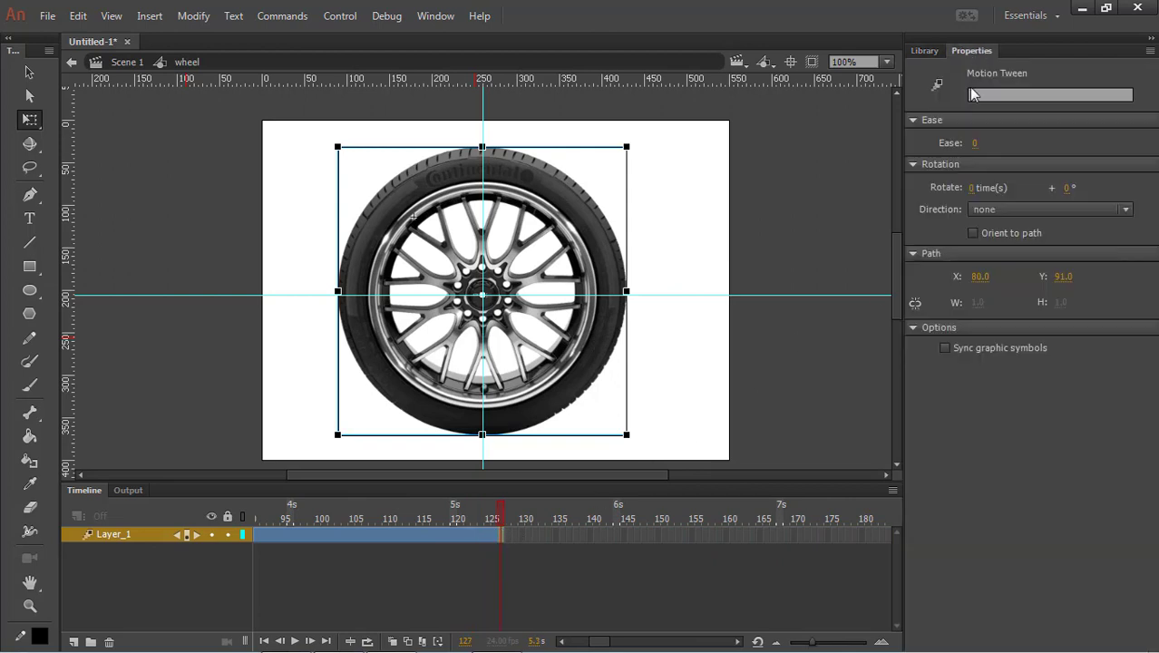
right_click(498, 536)
left_click(501, 536)
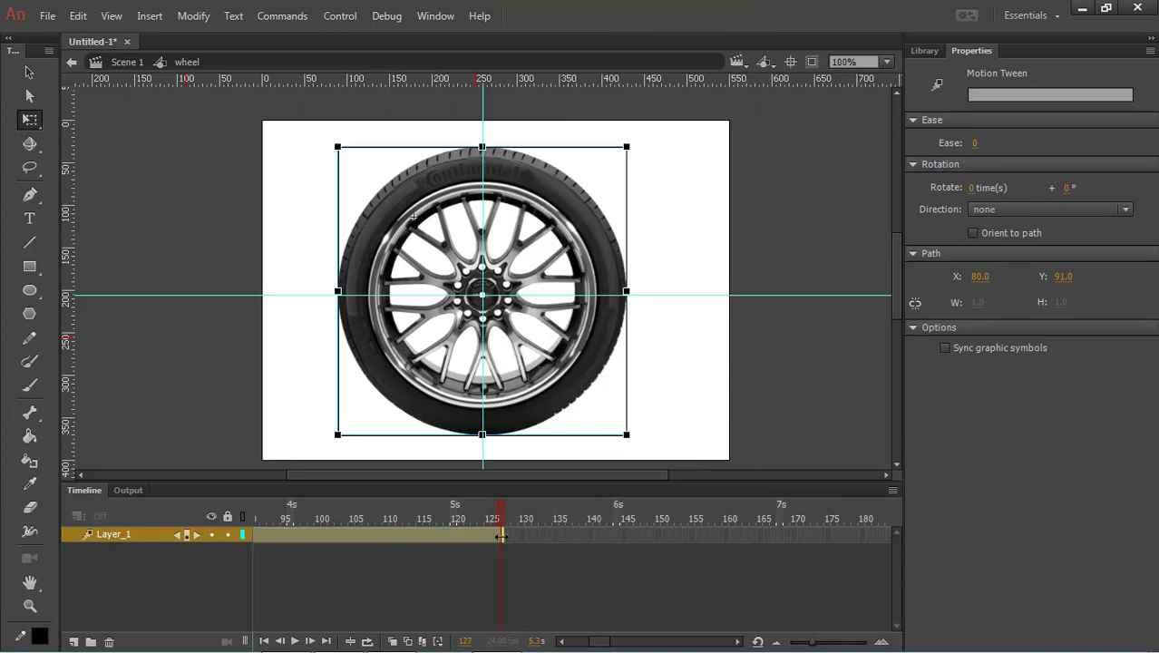
right_click(500, 536)
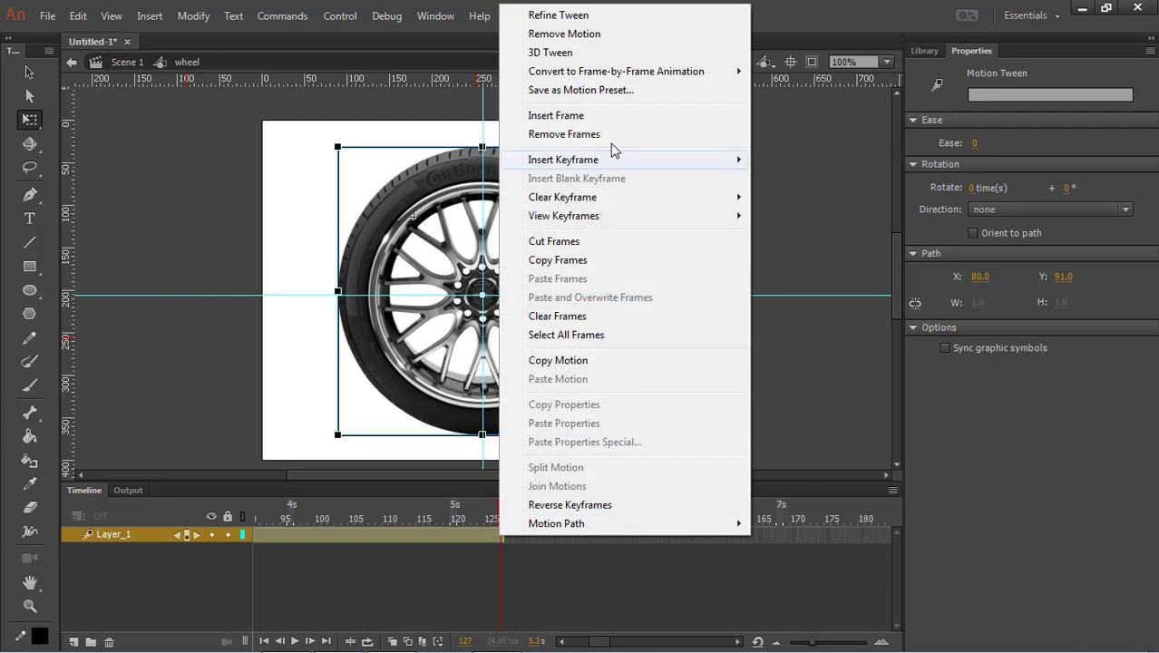
mouse_move(621, 161)
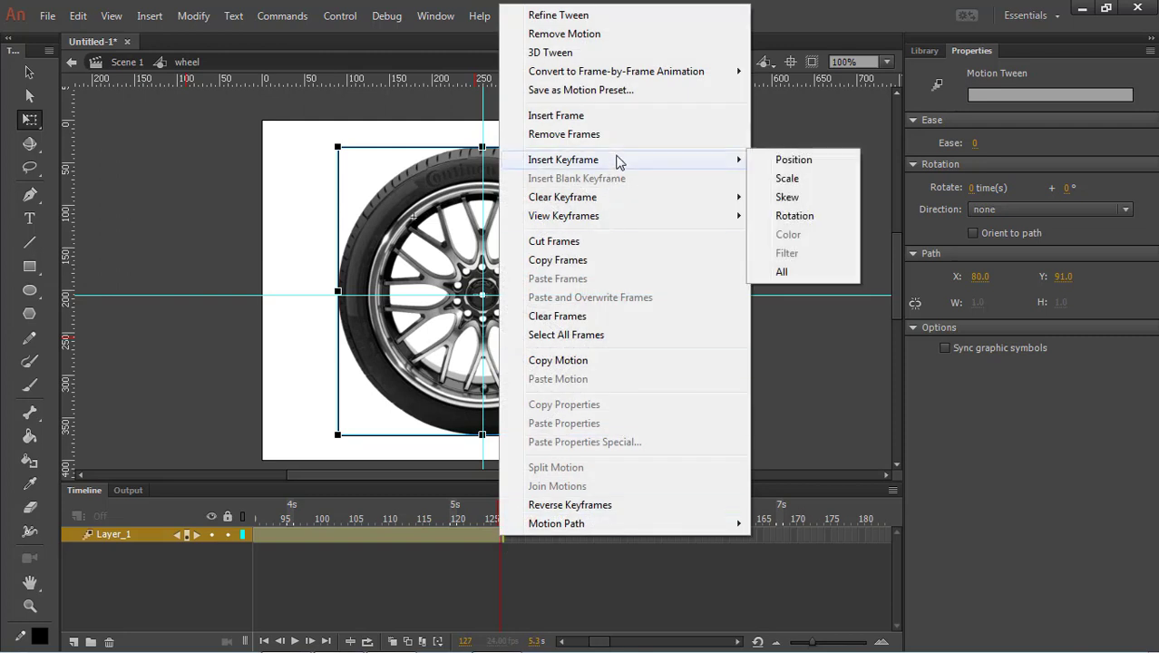
left_click(819, 226)
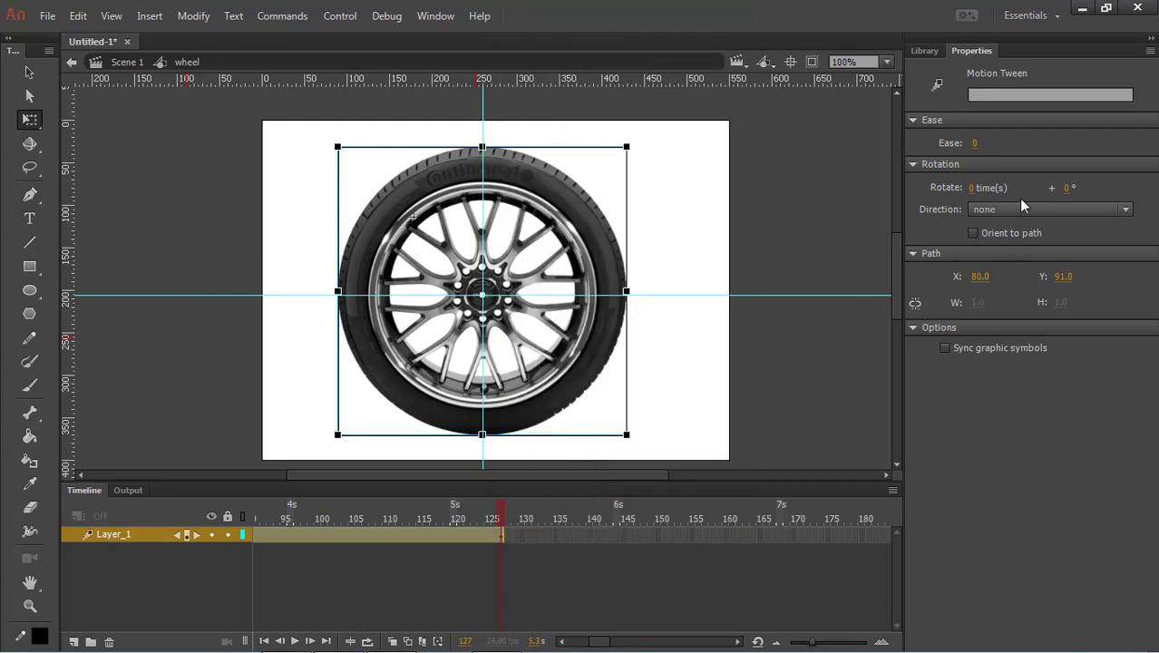
- Set the motion tween to rotate 3 times in the clockwise (CW) direction
left_click(980, 192)
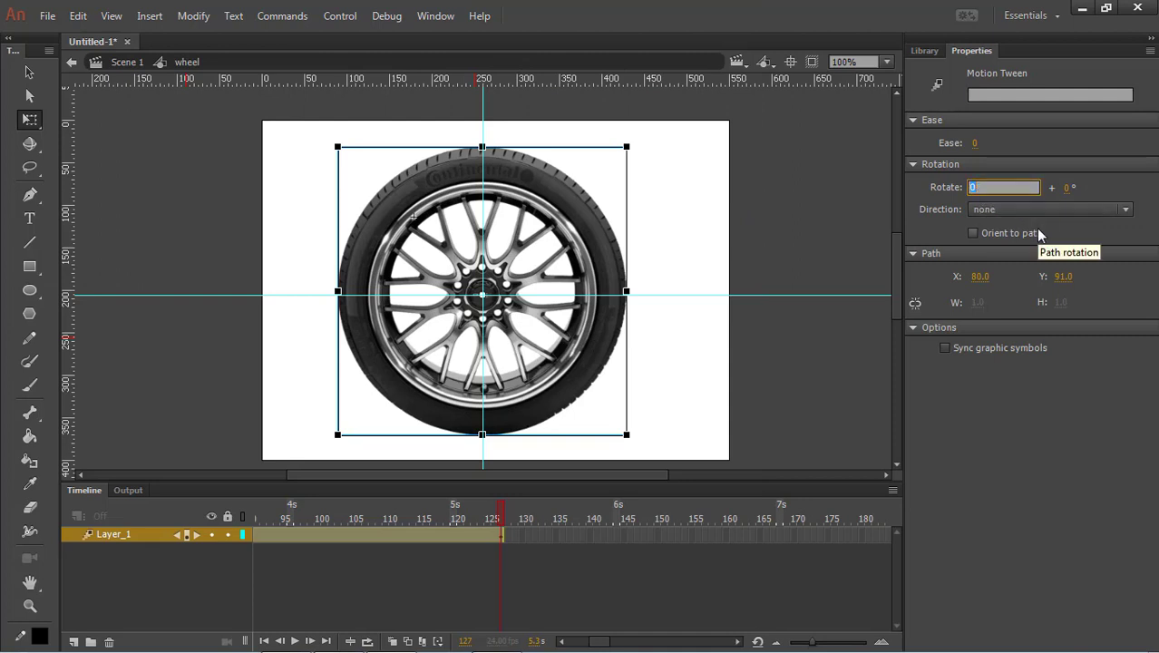
type("3")
left_click(1004, 212)
left_click(1005, 248)
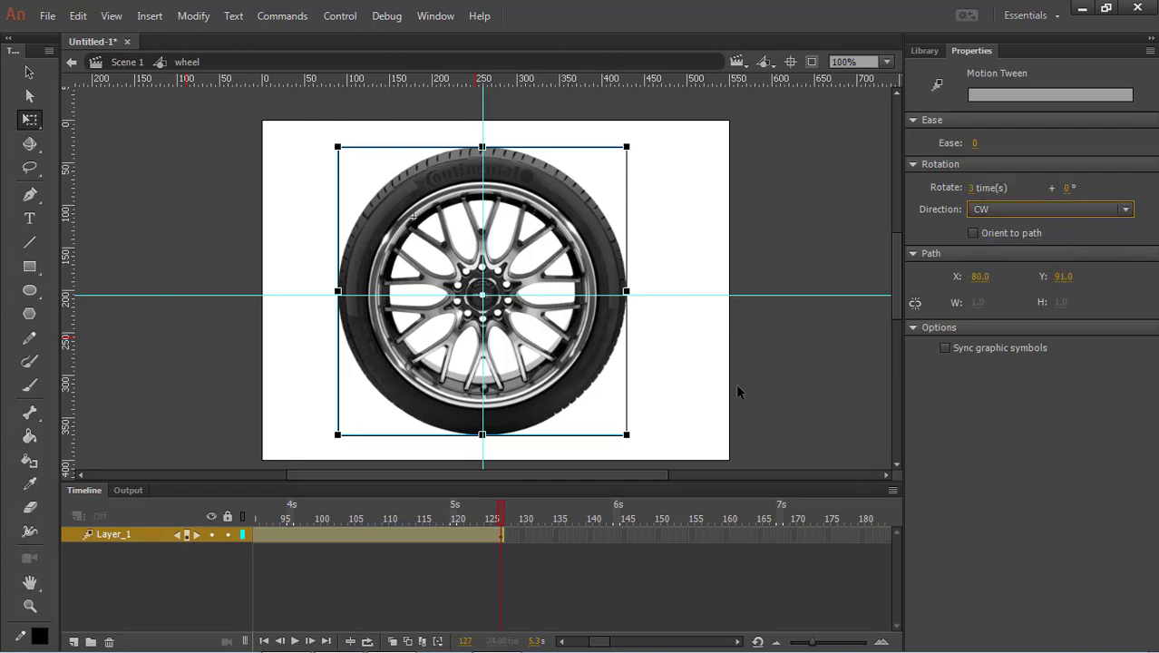
- Play the wheel symbol's rotation tween from frame 1 and return the playhead to frame 1
left_click_drag(501, 515, 137, 526)
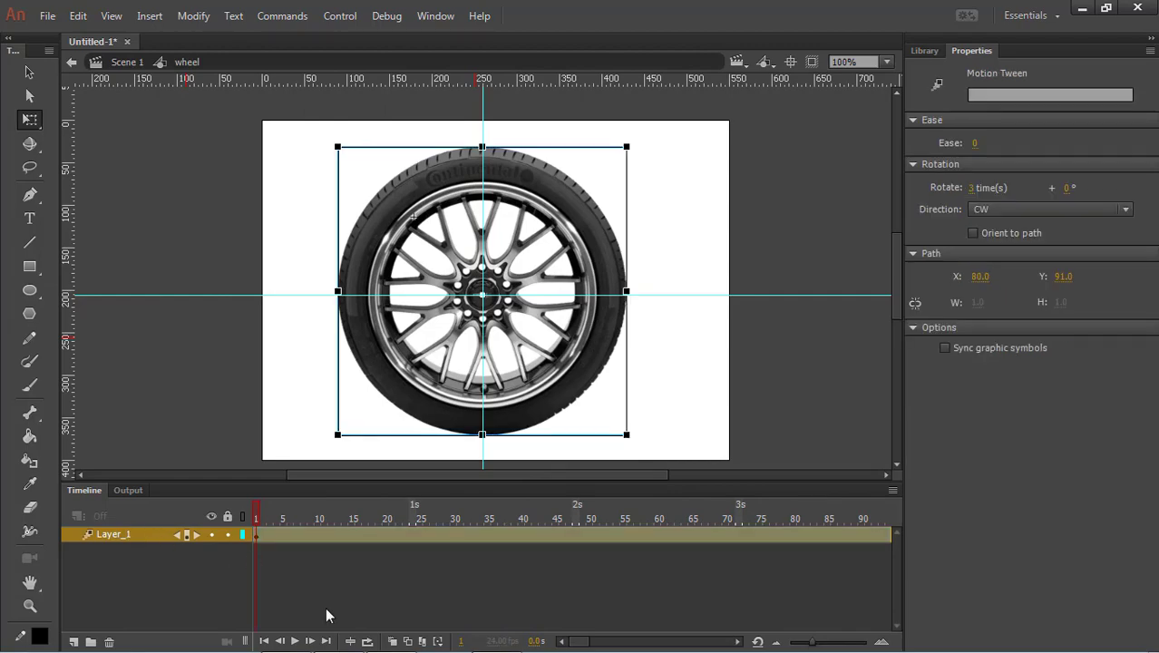
left_click(295, 641)
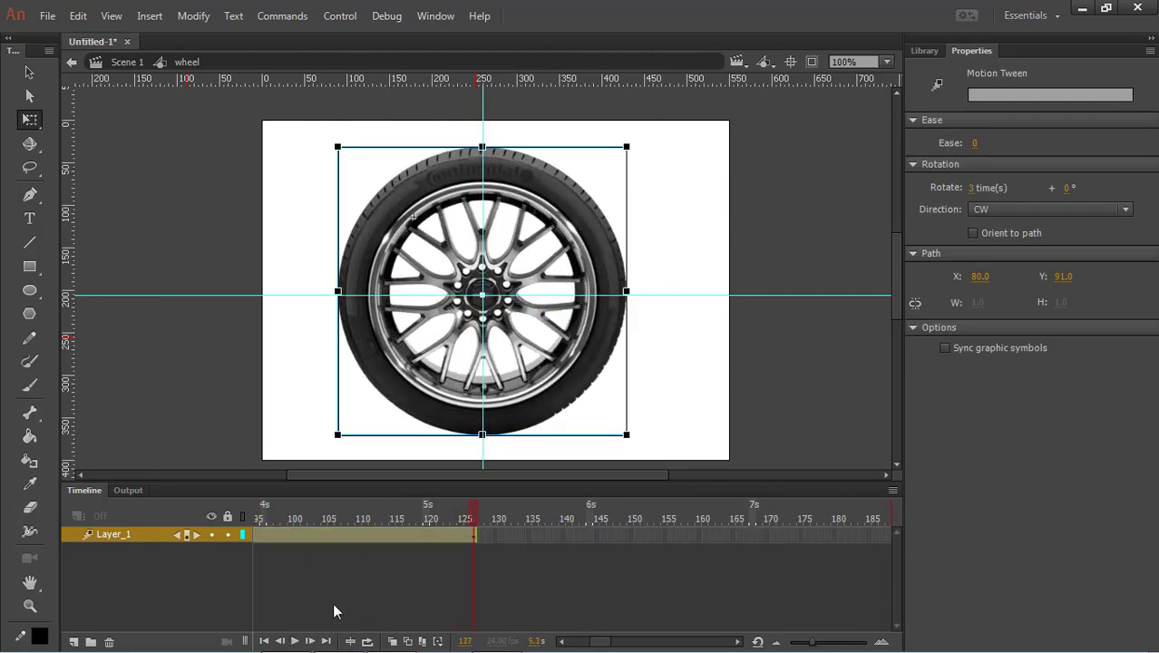
left_click_drag(470, 514, 147, 516)
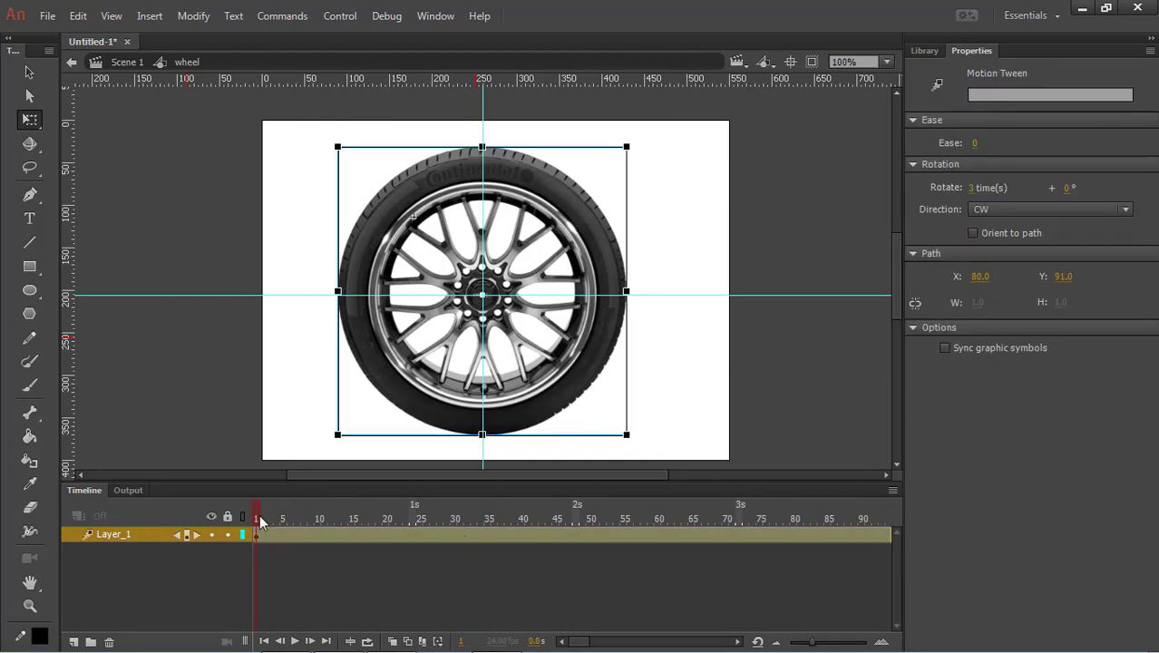
mouse_move(259, 519)
left_mouse_down()
mouse_move(285, 517)
mouse_move(256, 519)
left_mouse_up()
left_click(786, 377)
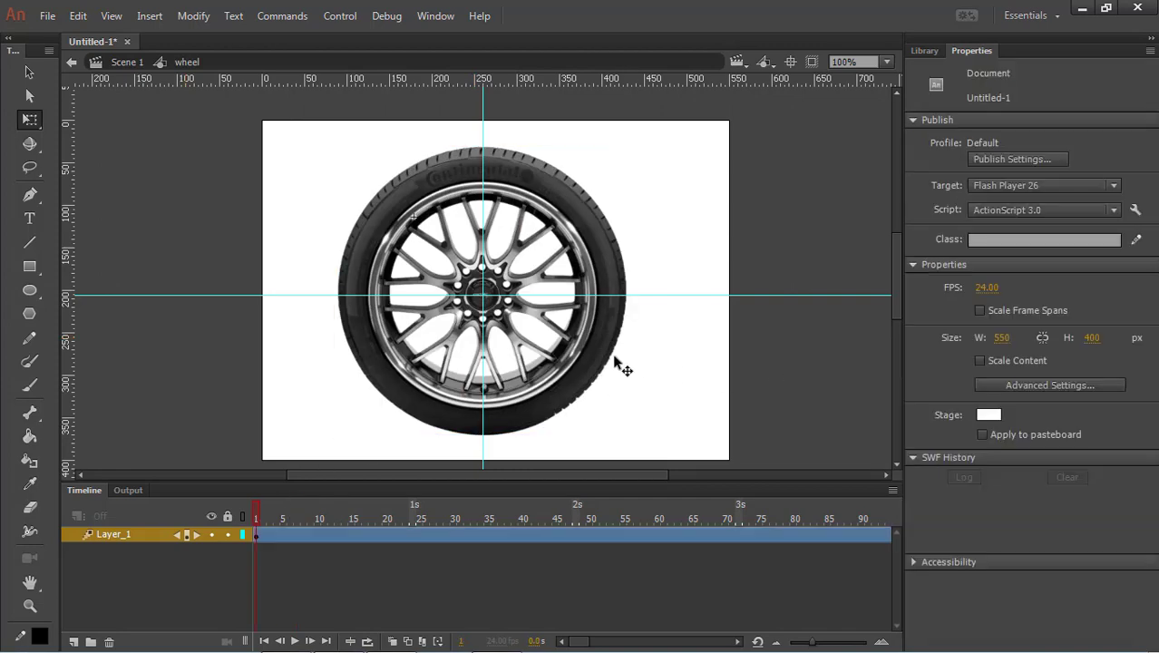
left_click(601, 363)
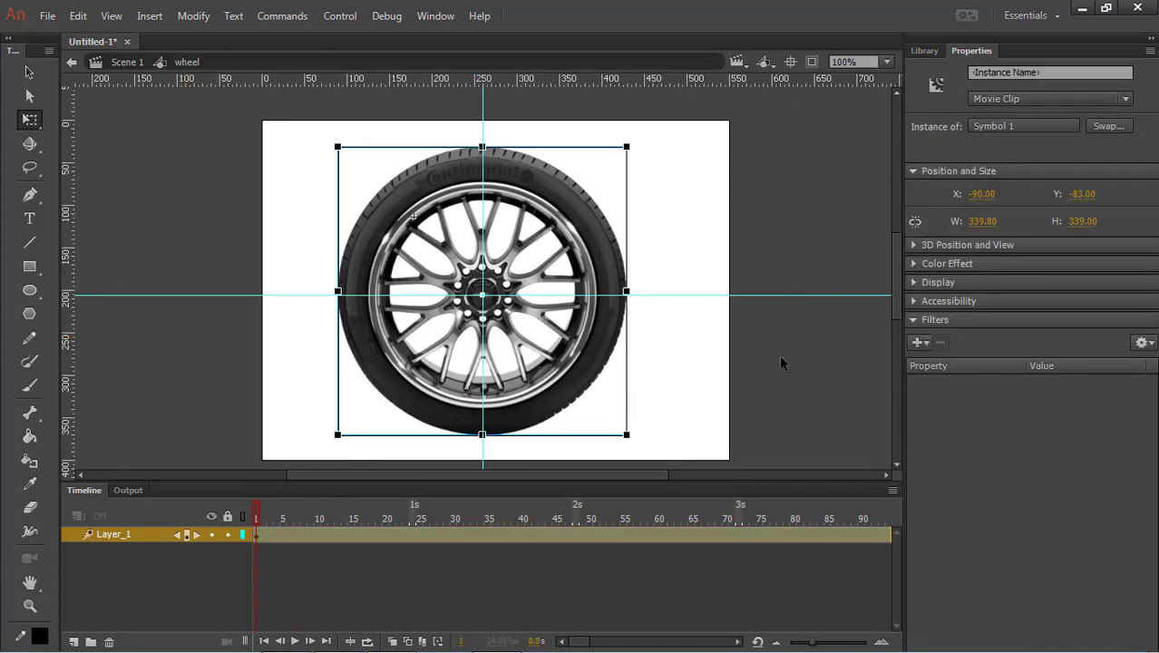
left_click(781, 357)
left_click(589, 356)
- Back in Scene 1, scale the wheel instance to about 183 px wide and move it off-stage, left of the canvas, at about X -153, Y 153
left_click(134, 62)
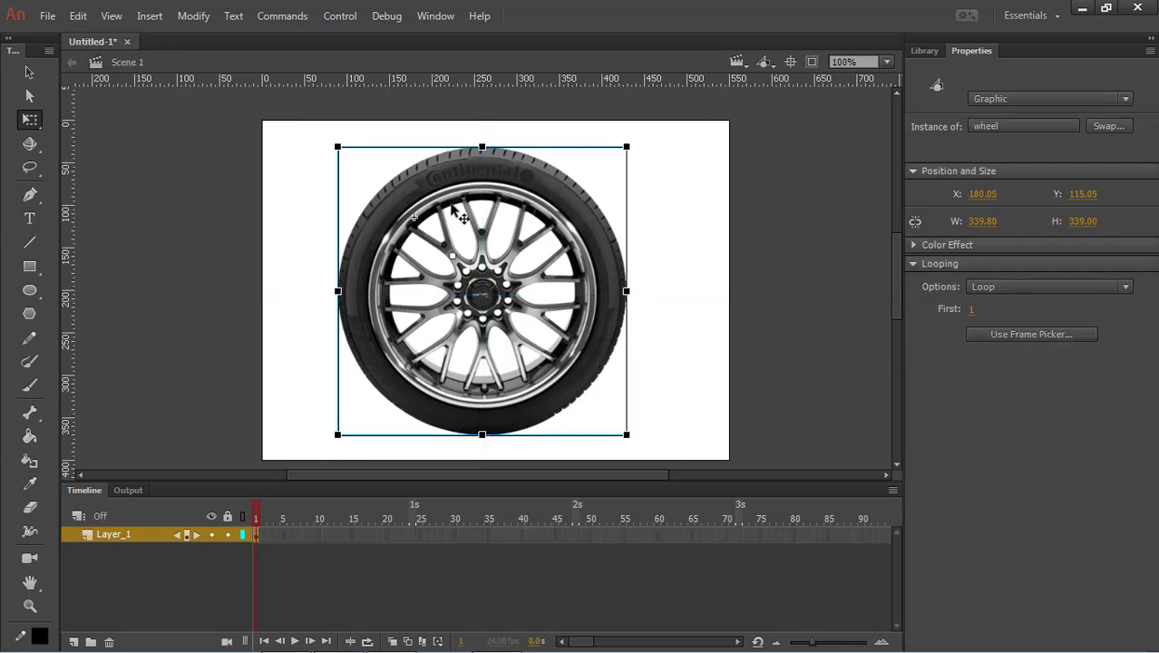
scroll(716, 322, "down", 2)
scroll(717, 327, "up", 3)
scroll(608, 331, "down", 2)
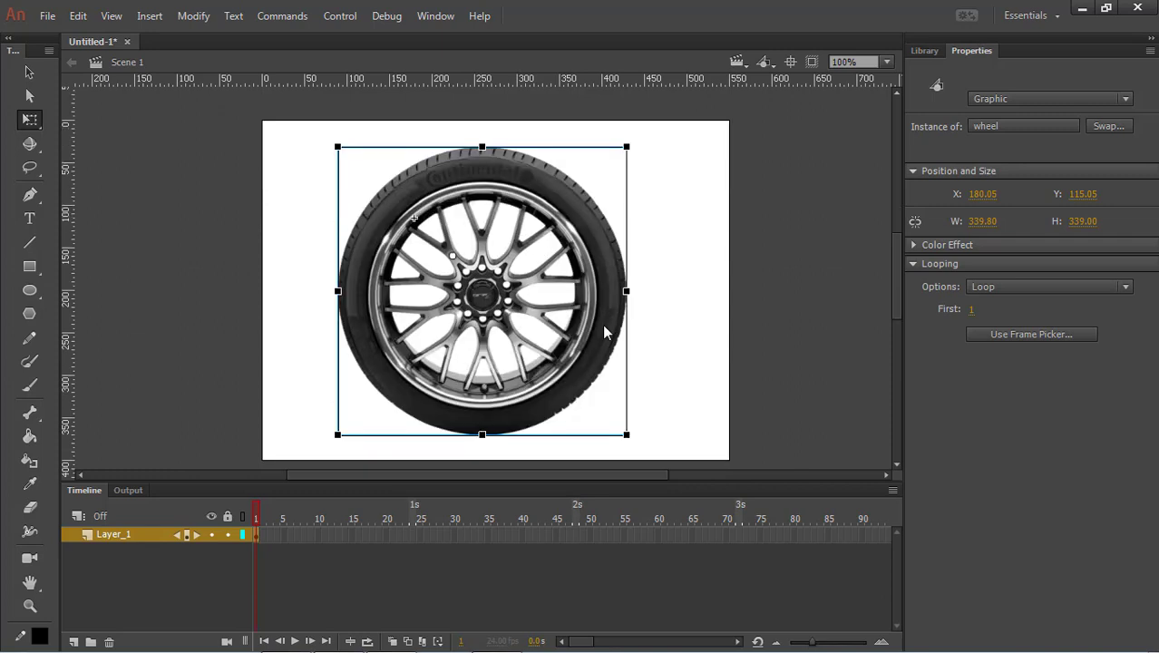
scroll(605, 328, "up", 3)
left_click_drag(627, 147, 588, 198)
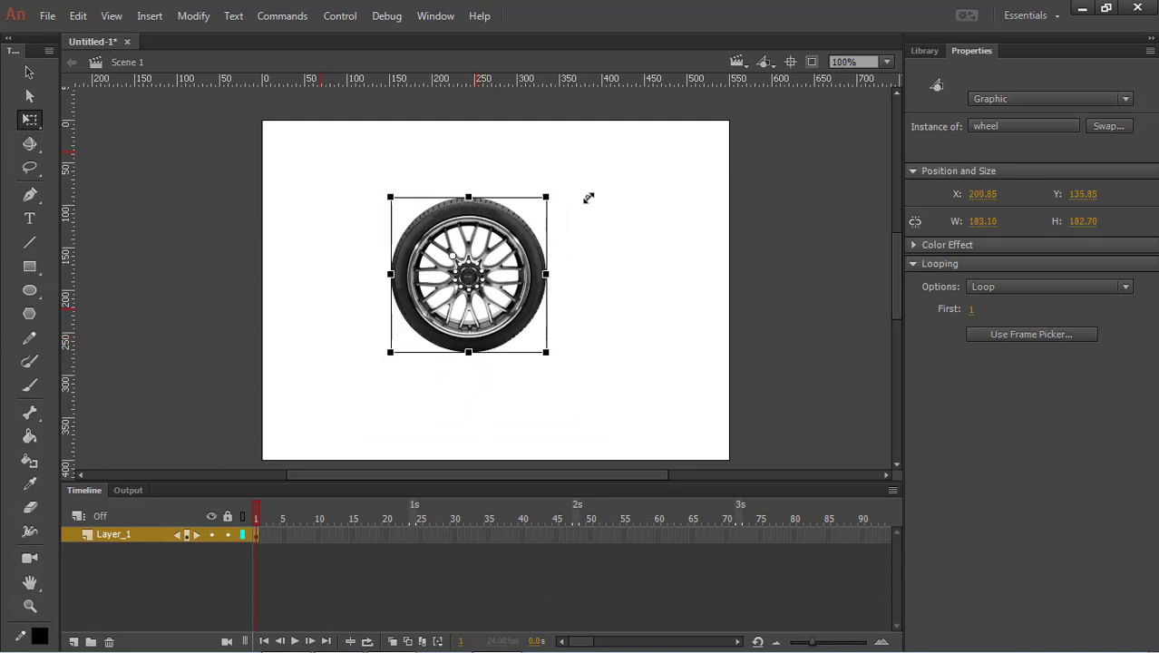
left_click_drag(533, 296, 233, 312)
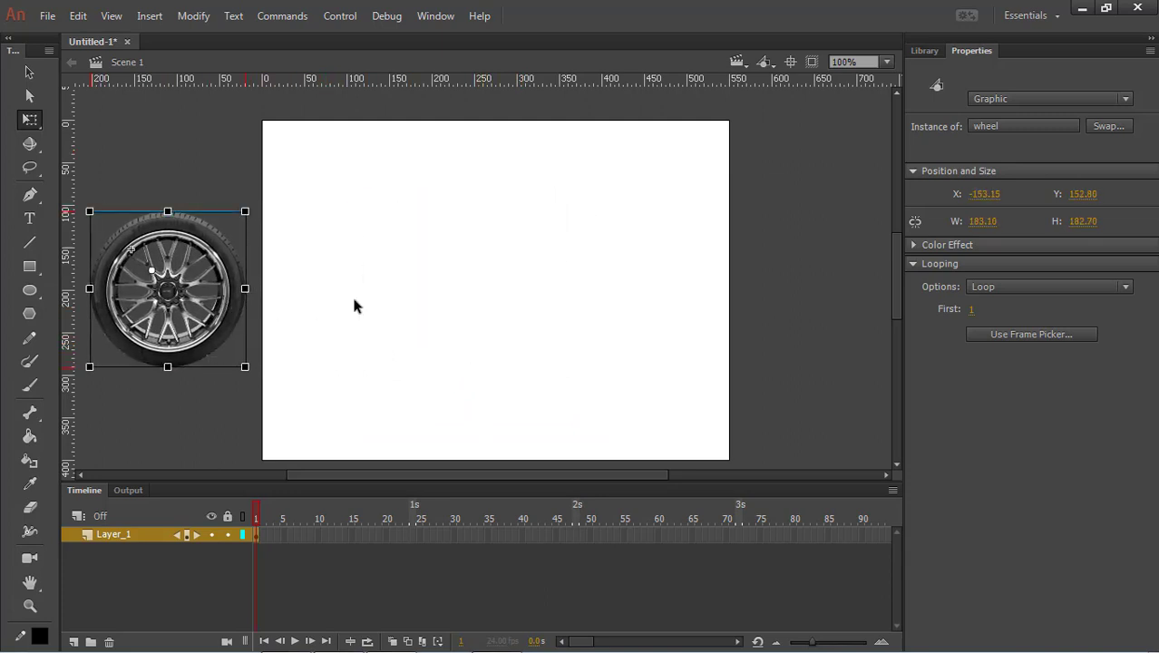
- Extend Layer_1's frames to frame 118 and return the playhead to frame 1
left_click(459, 306)
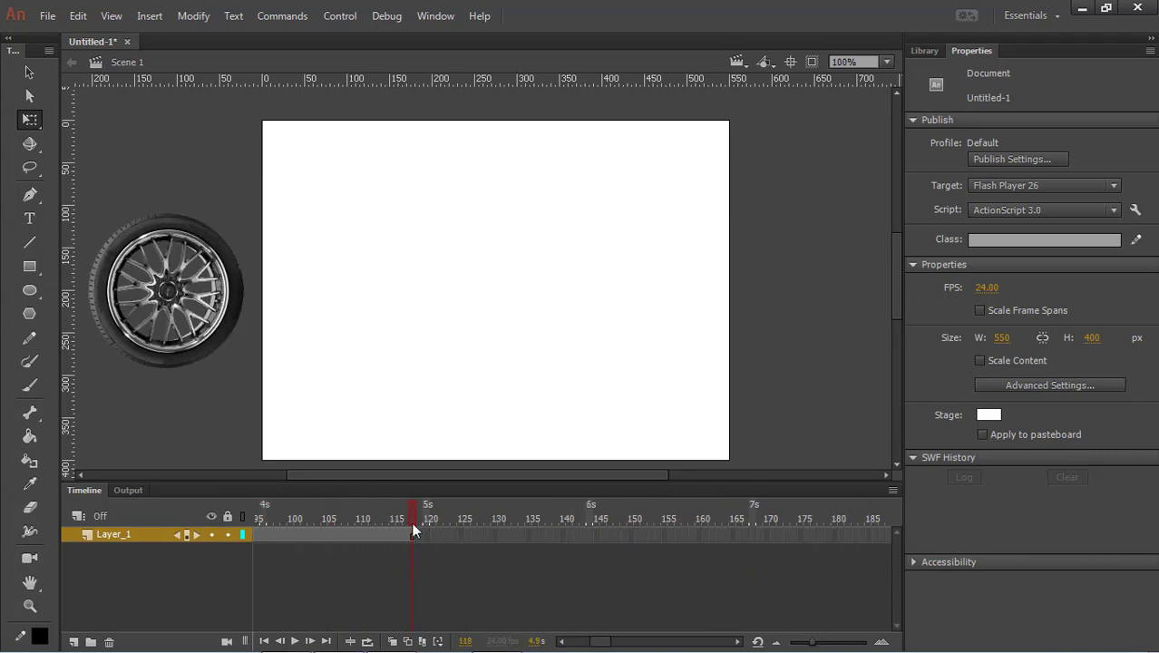
left_click_drag(413, 522, 145, 513)
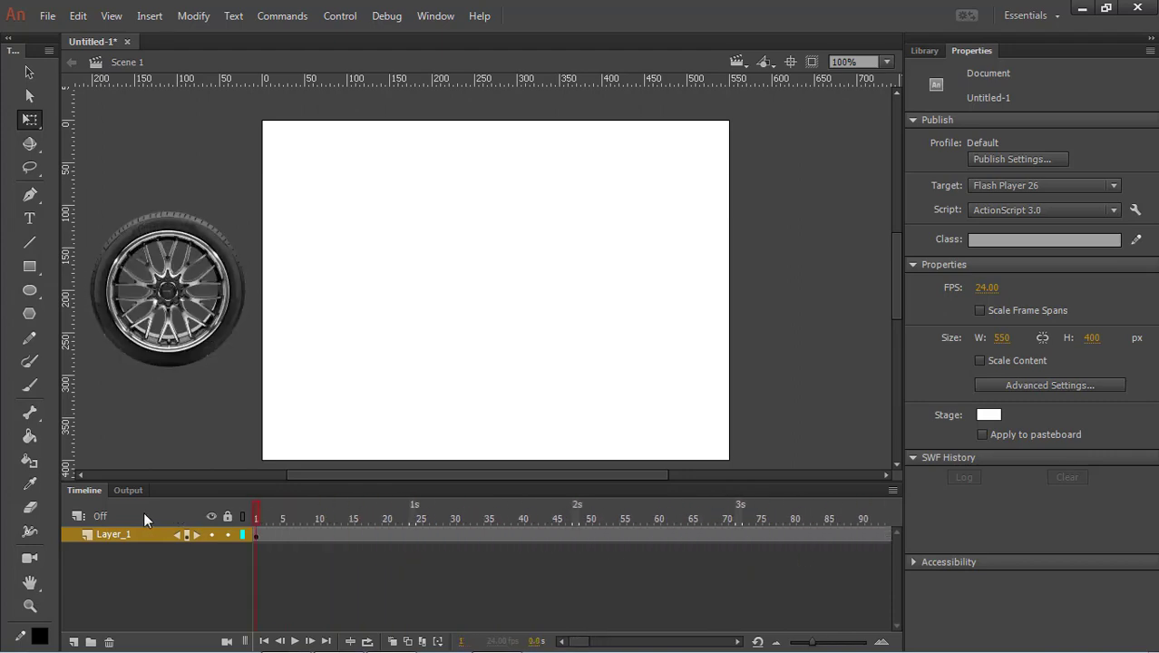
left_click(256, 535)
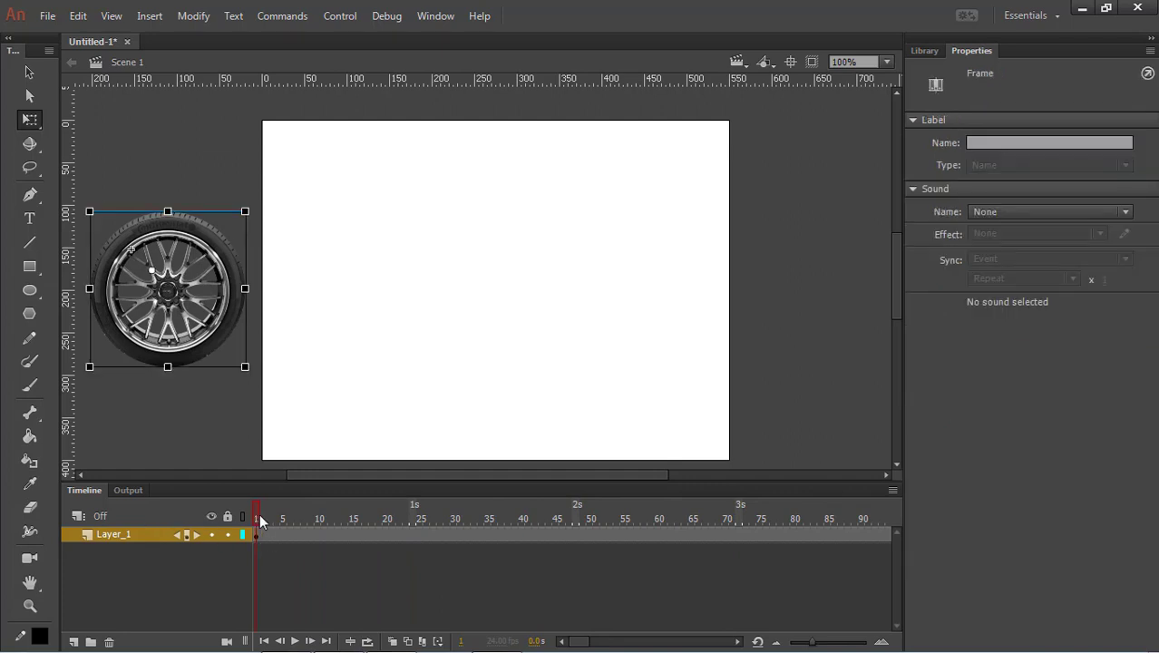
- Insert a keyframe at frame 90 of Layer_1 and move the wheel straight across, past the stage's right edge, to about X 607
left_click_drag(258, 518, 486, 542)
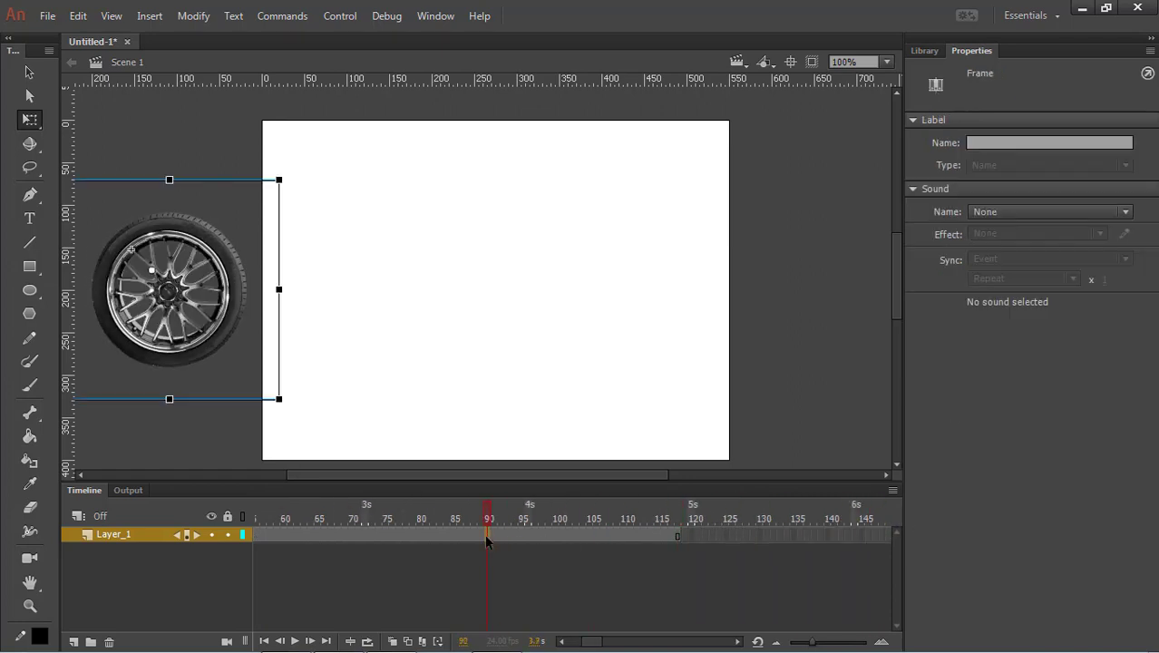
right_click(486, 539)
left_click(588, 181)
left_click_drag(229, 301, 883, 302)
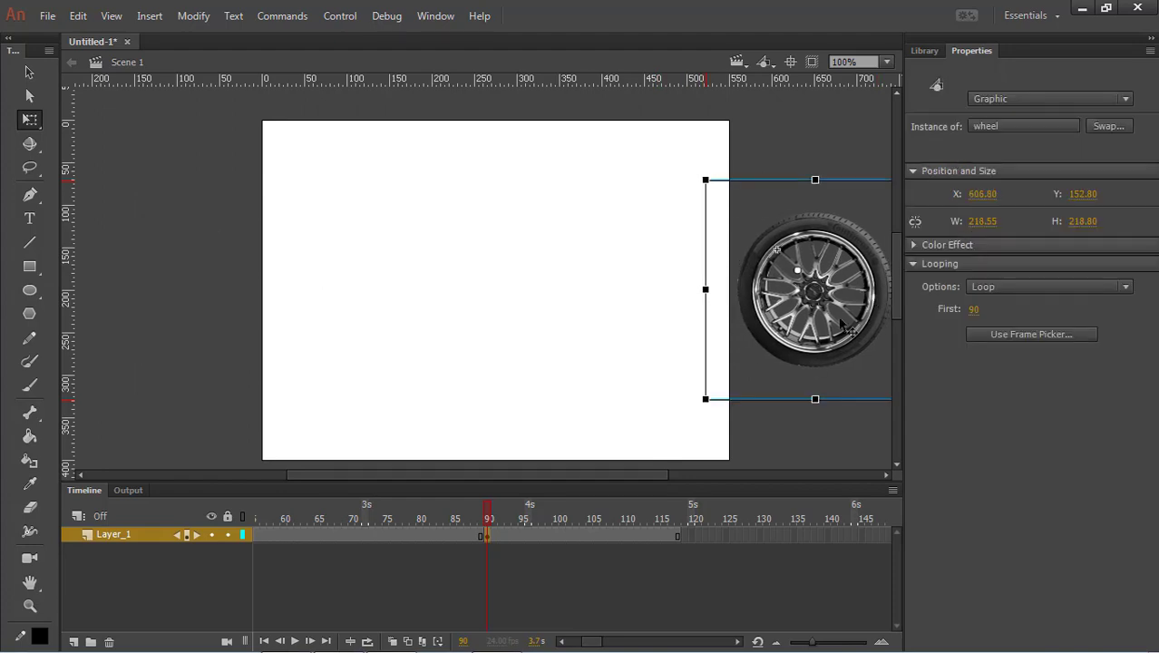
- Create a classic tween from frame 1 of Layer_1 to the keyframe at frame 90
left_click_drag(485, 519, 81, 523)
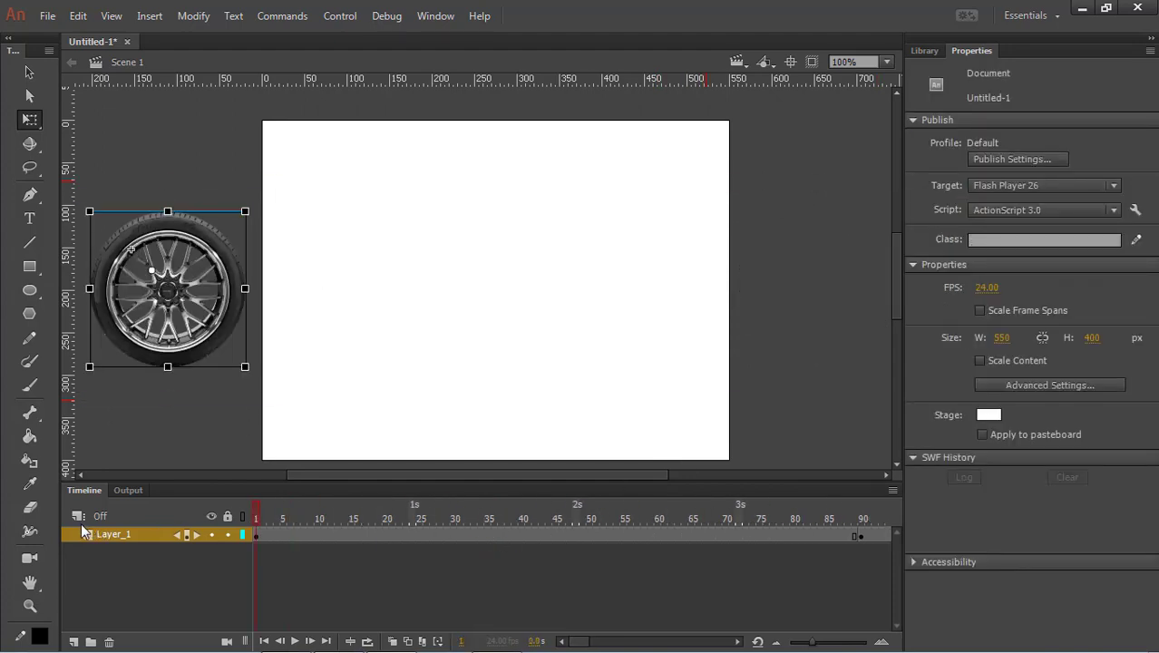
left_click(256, 535)
right_click(255, 534)
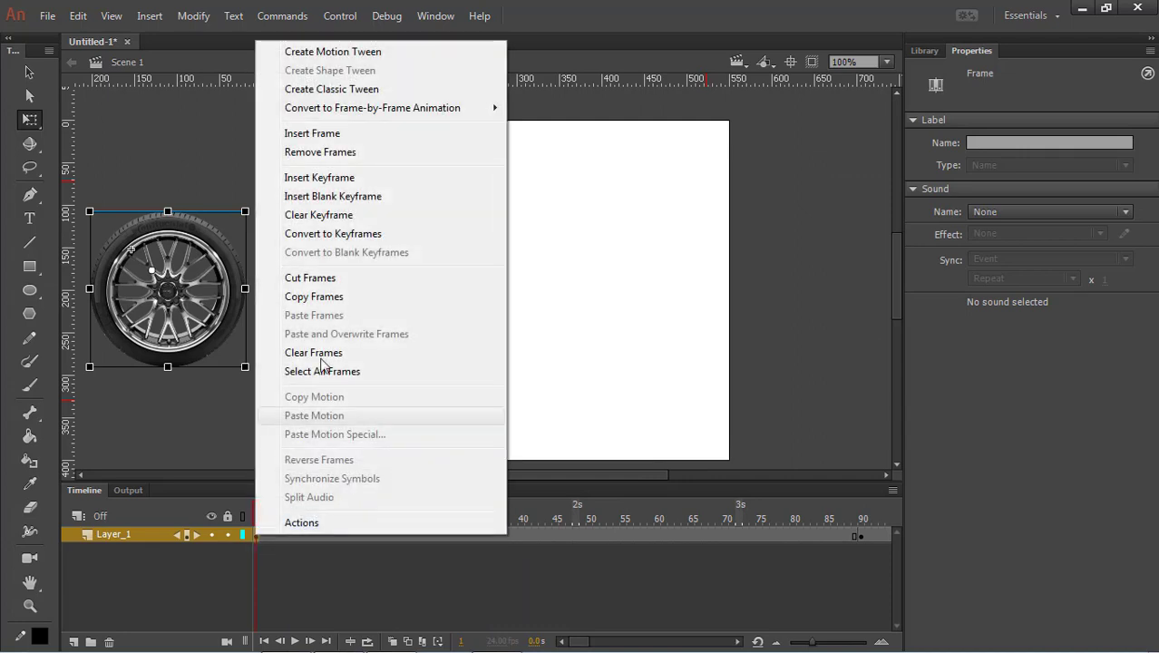
left_click(379, 89)
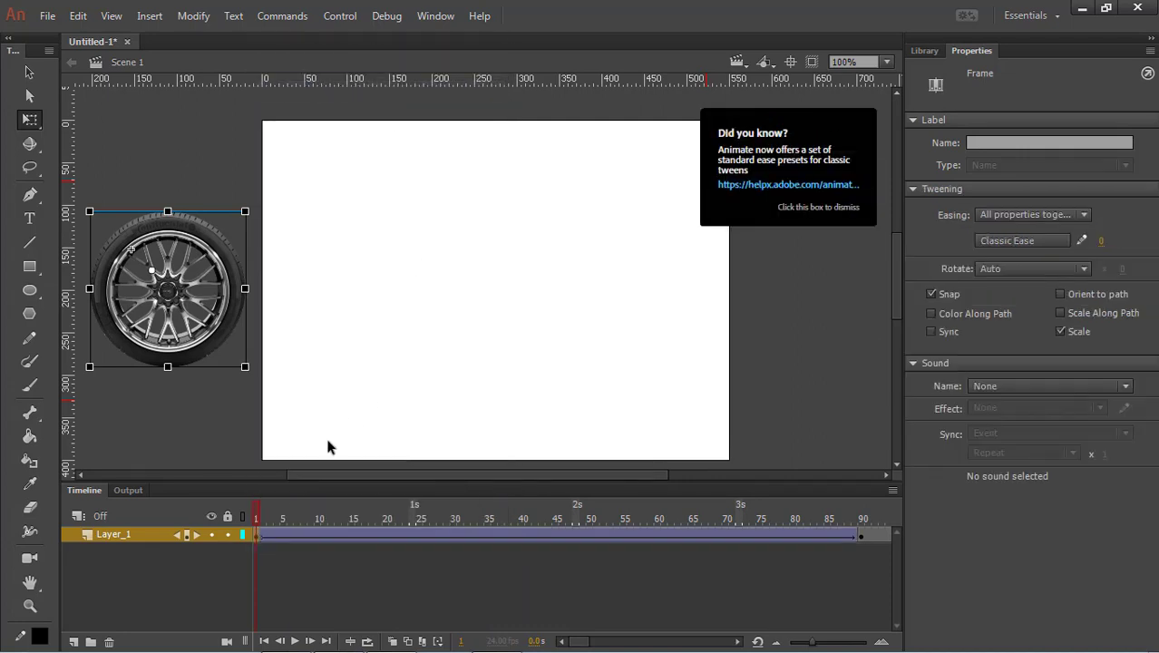
- Play the wheel's movement across the stage, return to frame 1 and select the wheel
left_click(296, 642)
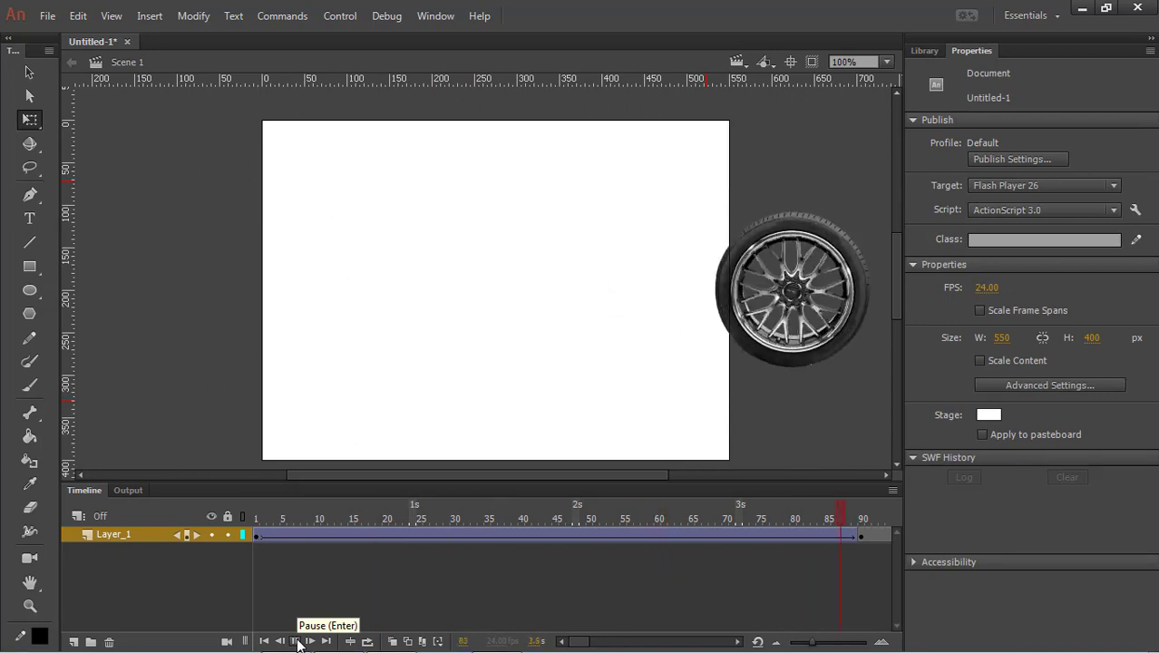
left_click(415, 521)
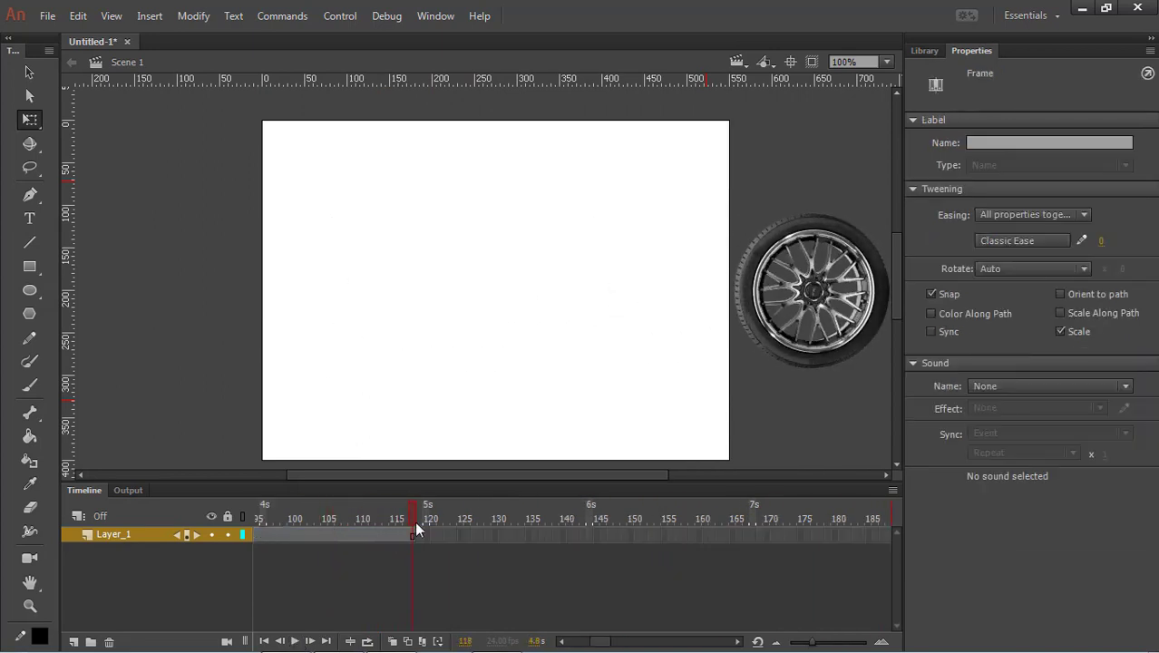
left_click_drag(410, 520, 143, 531)
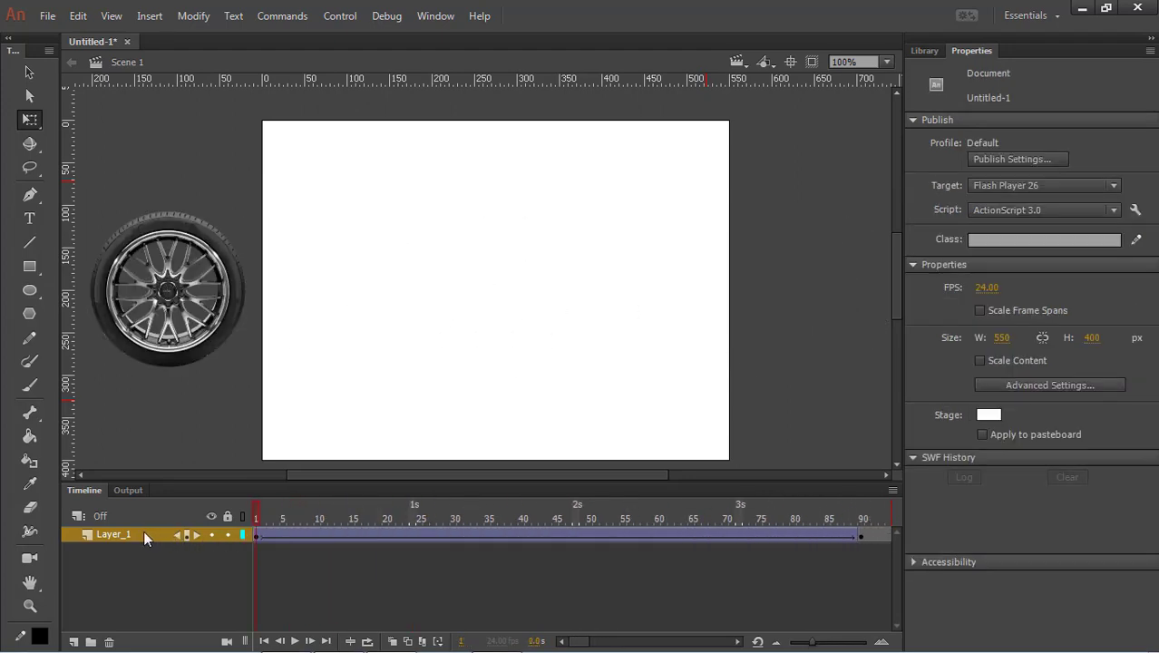
left_click(200, 295)
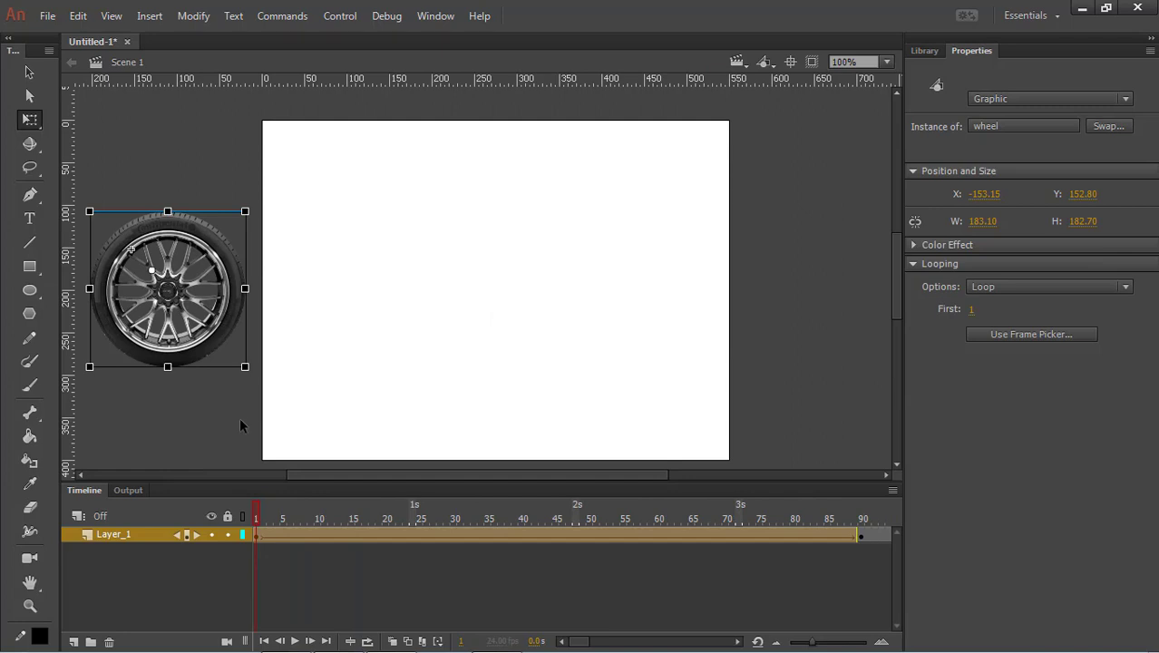
- Add a new layer above Layer_1 and copy Layer_1's first keyframe onto frame 1 of the new layer
left_click(73, 641)
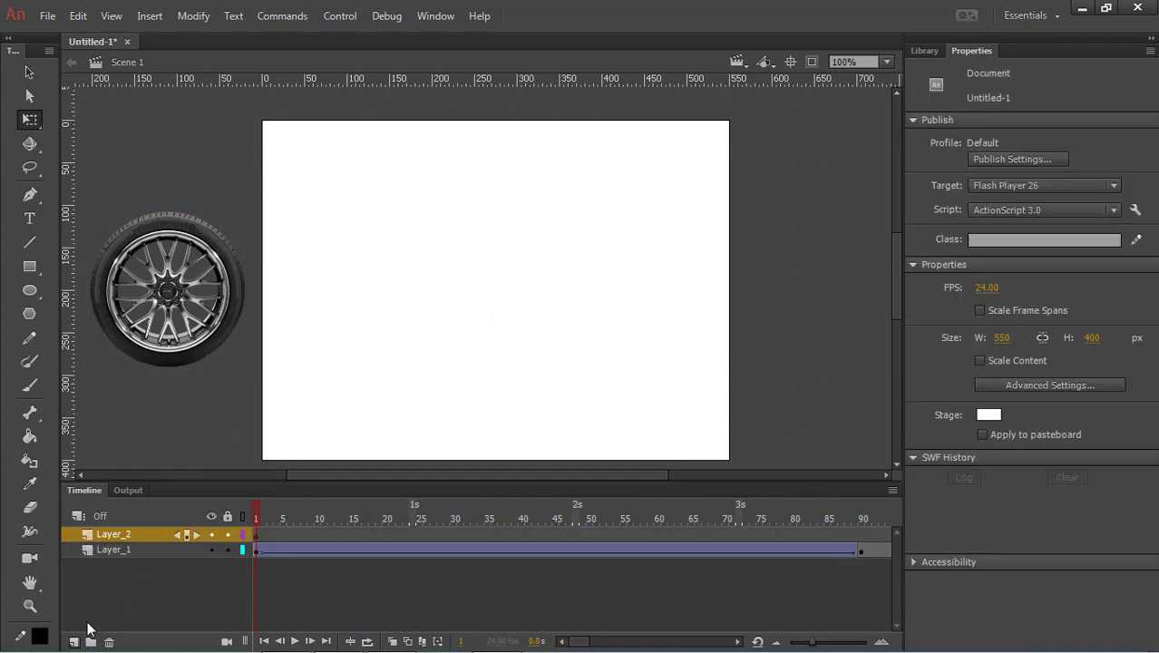
left_click(259, 546)
left_click(289, 552)
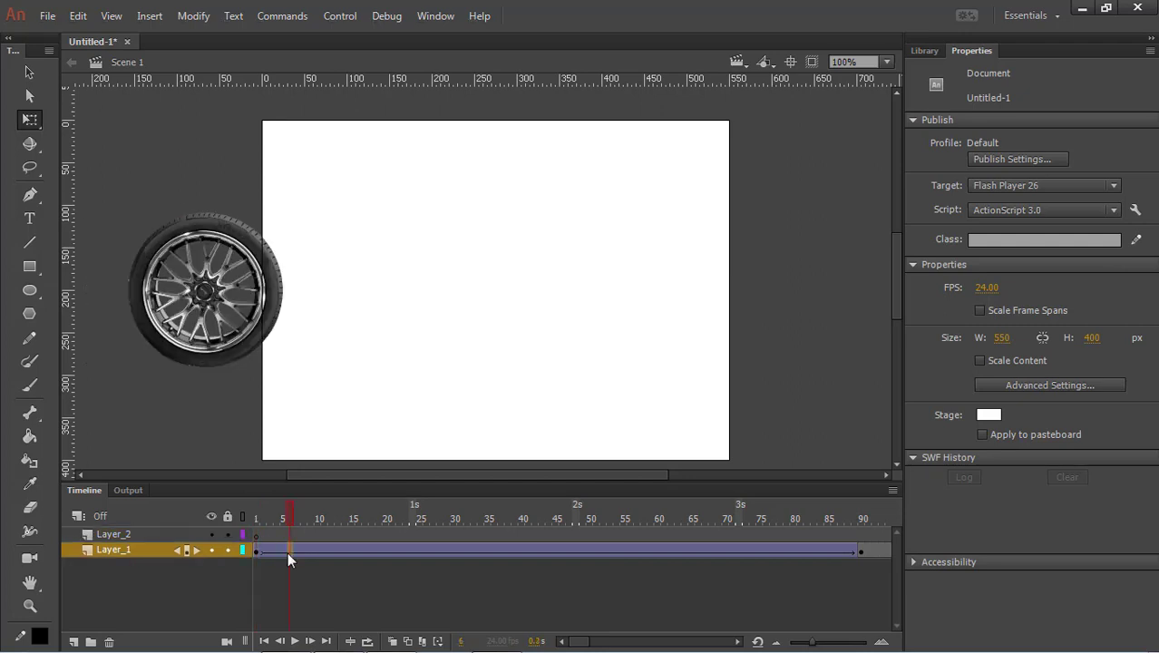
left_click(257, 552)
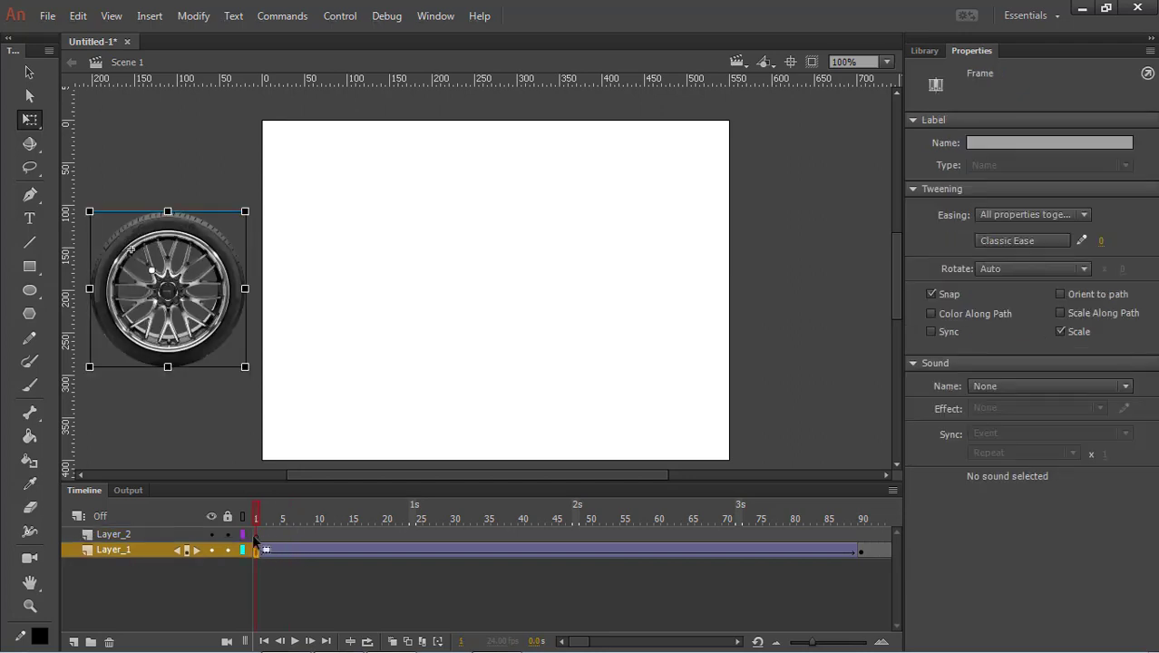
left_click_drag(255, 540, 256, 534)
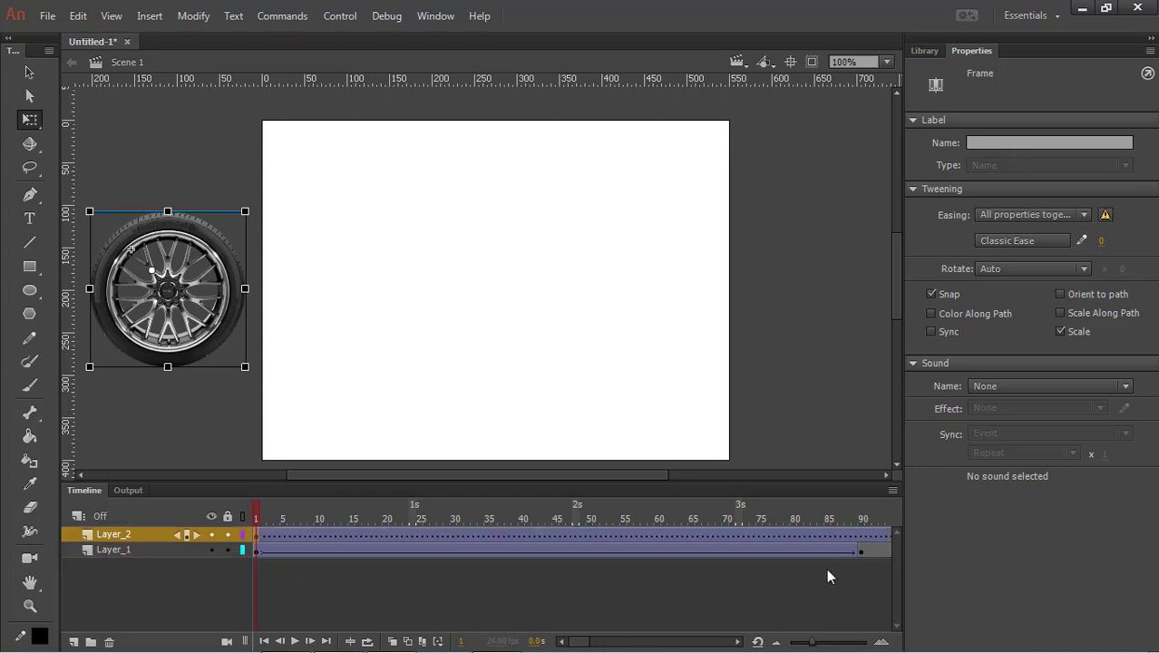
- Copy Layer_1's keyframe at frame 90 onto frame 90 of Layer_2 and return the playhead to frame 1
left_click(860, 551)
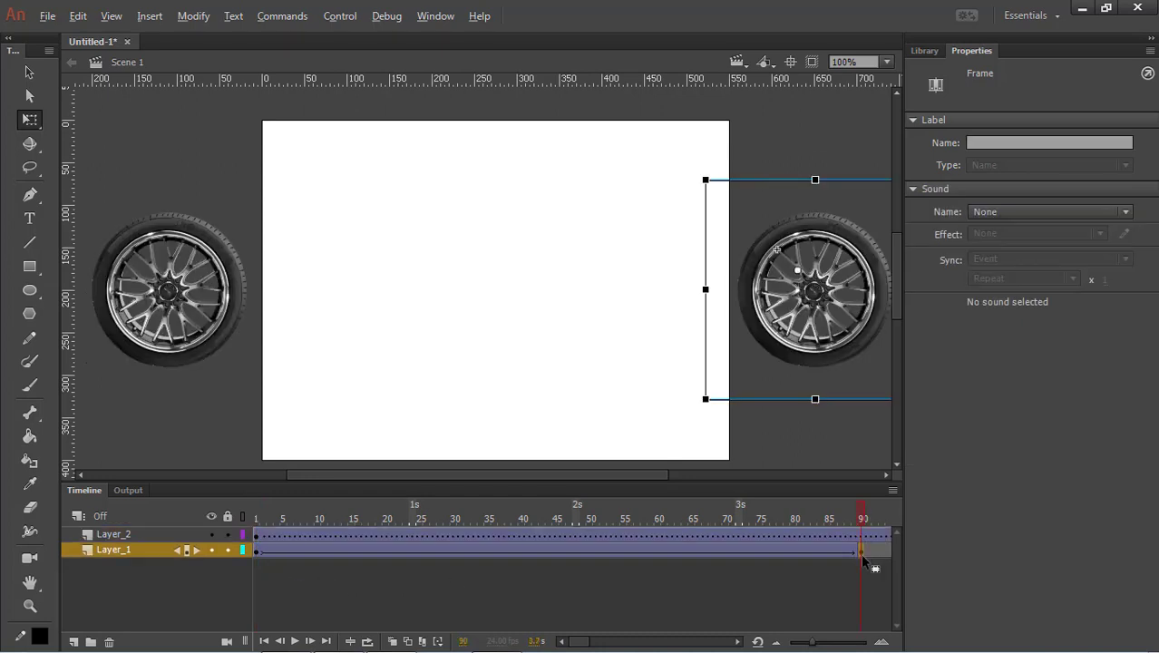
left_click(861, 535)
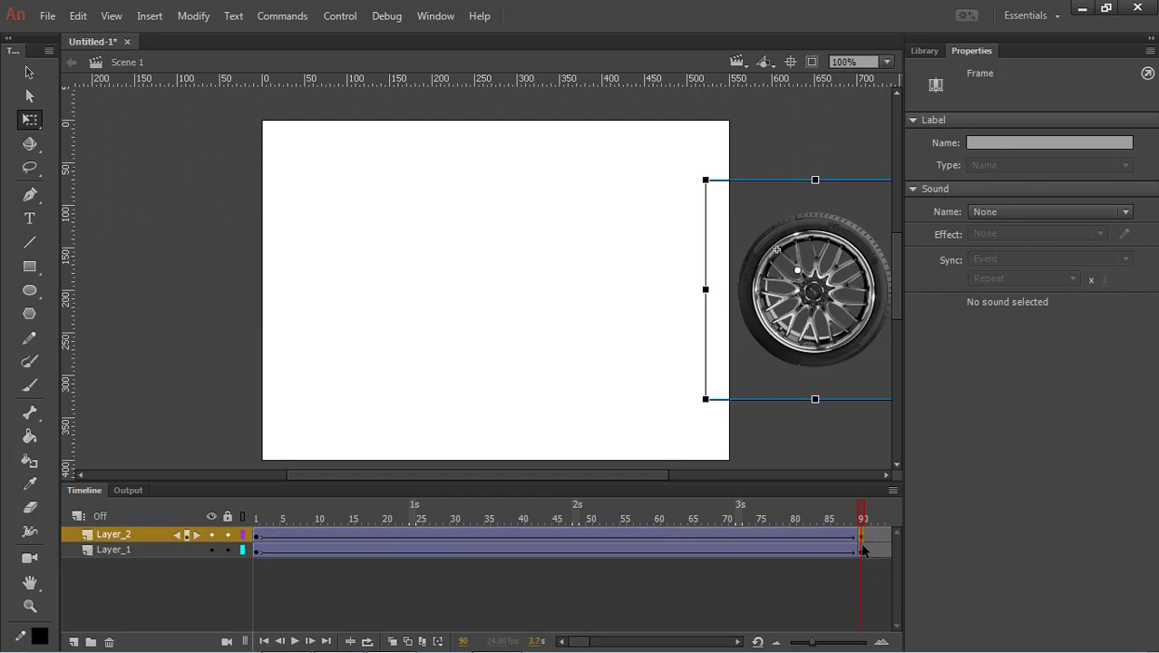
left_click_drag(862, 518, 230, 523)
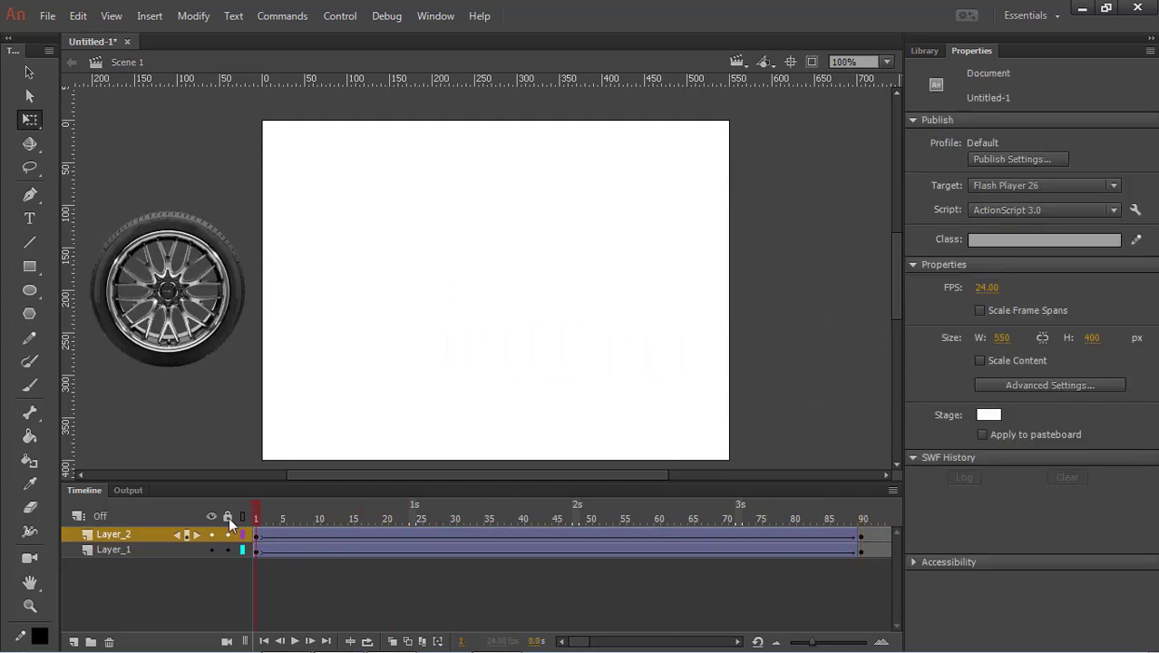
- Scale the Layer_2 wheel at frame 1 to about 106 px wide and add horizontal guides at its top and bottom edges
left_click(258, 538)
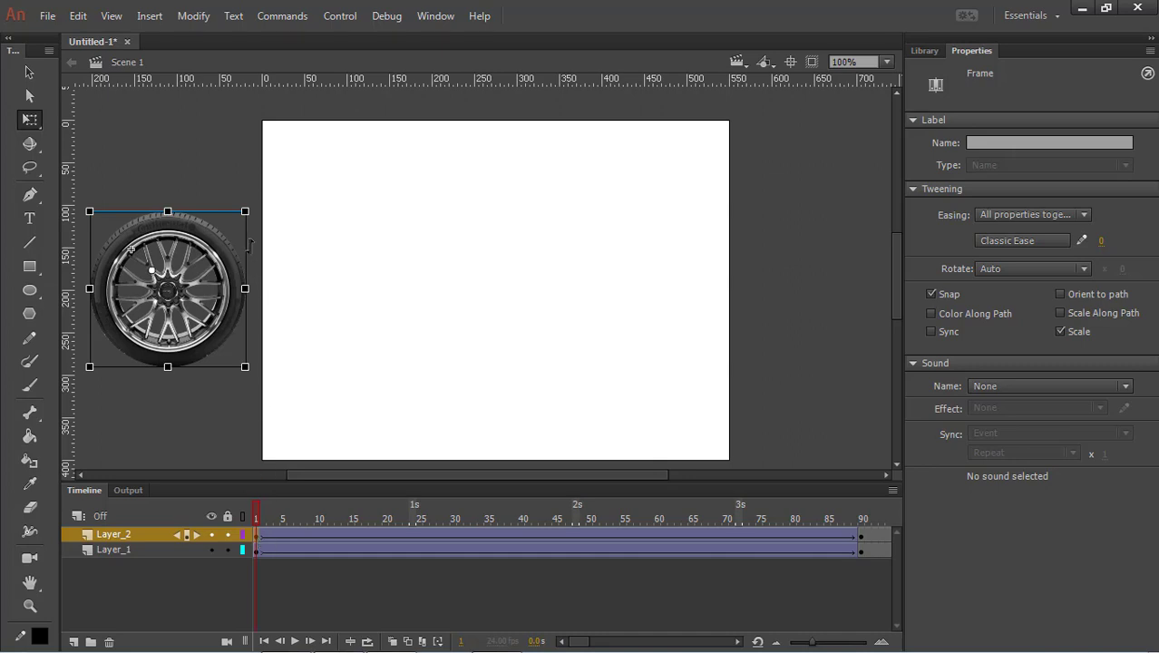
left_click_drag(246, 210, 232, 233)
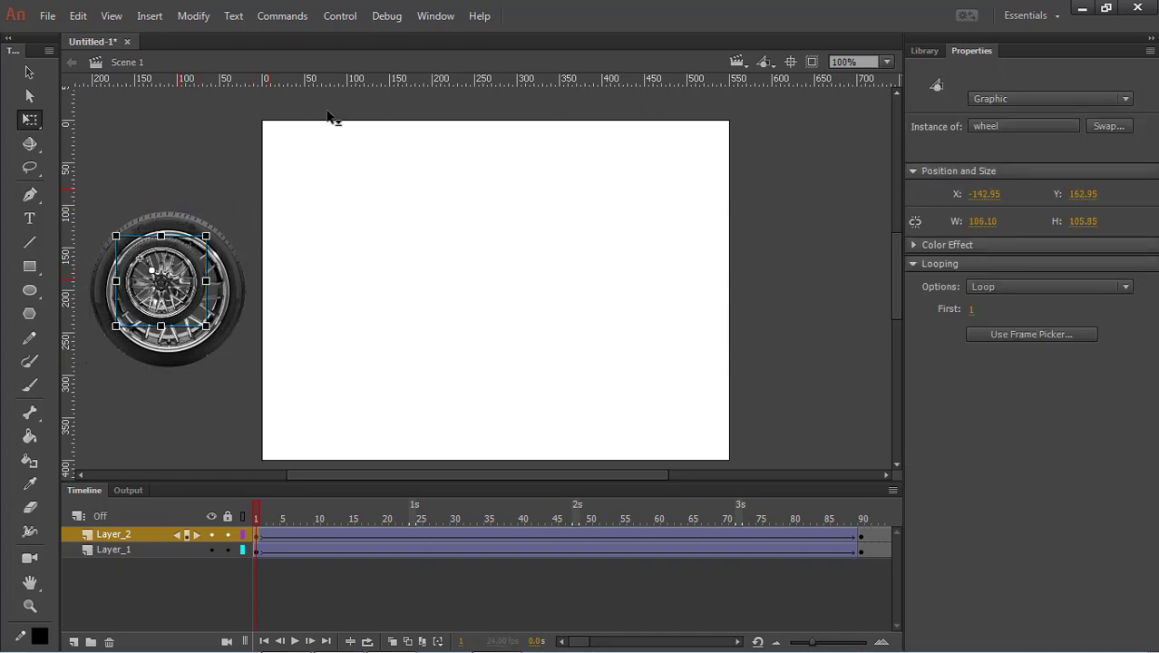
left_click_drag(328, 115, 305, 236)
left_click_drag(358, 80, 340, 328)
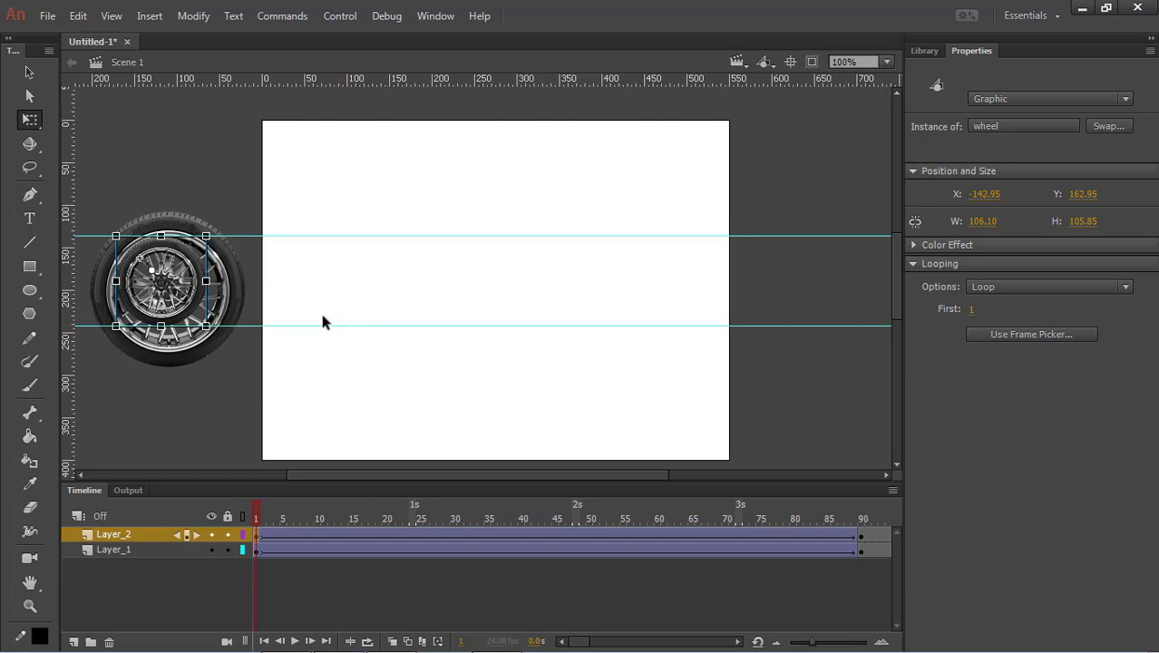
- At frame 90, scale the Layer_2 wheel to about 130 px wide so that it fits between the two guides
left_click(288, 519)
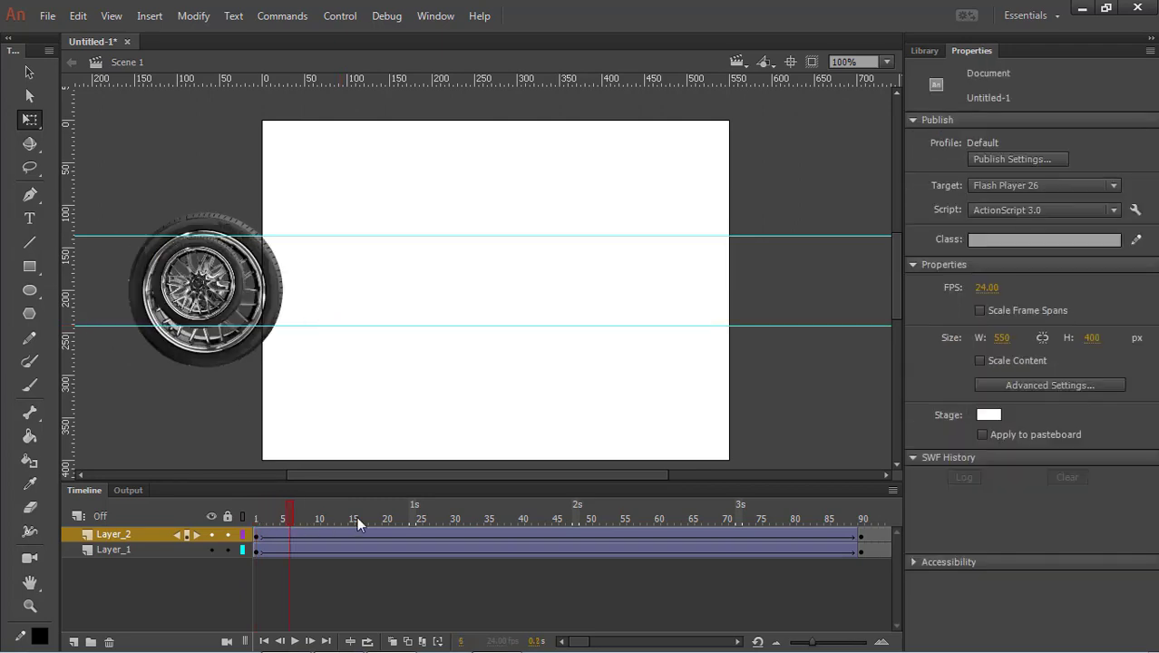
left_click_drag(357, 517, 592, 562)
left_click(590, 535)
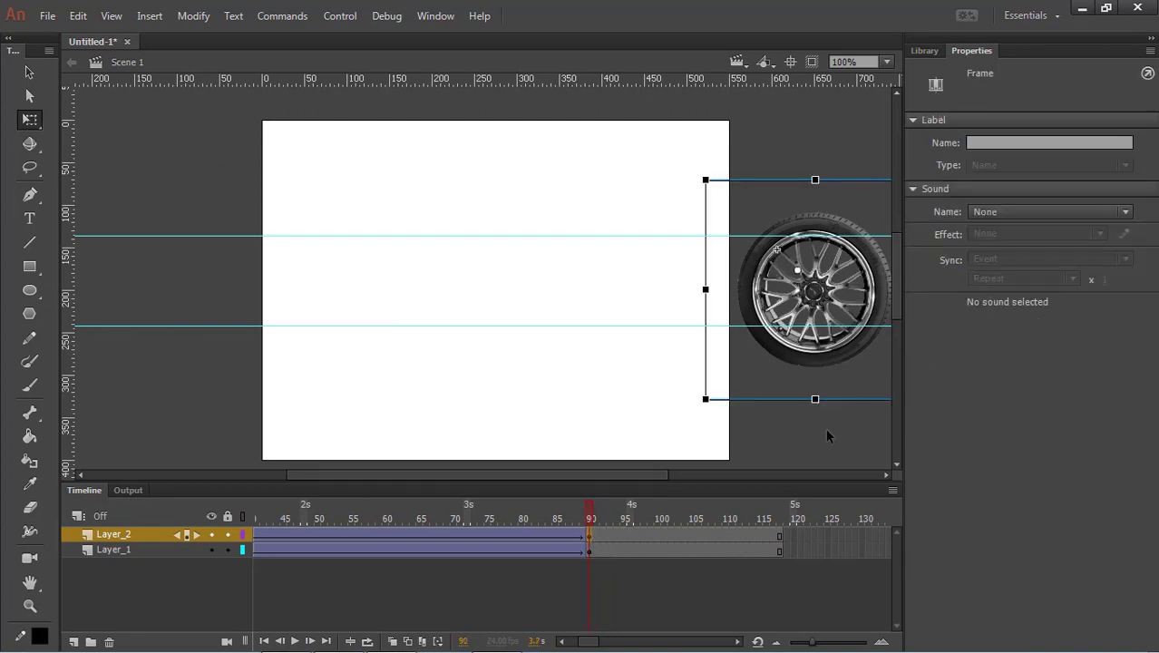
left_click_drag(815, 433, 670, 433)
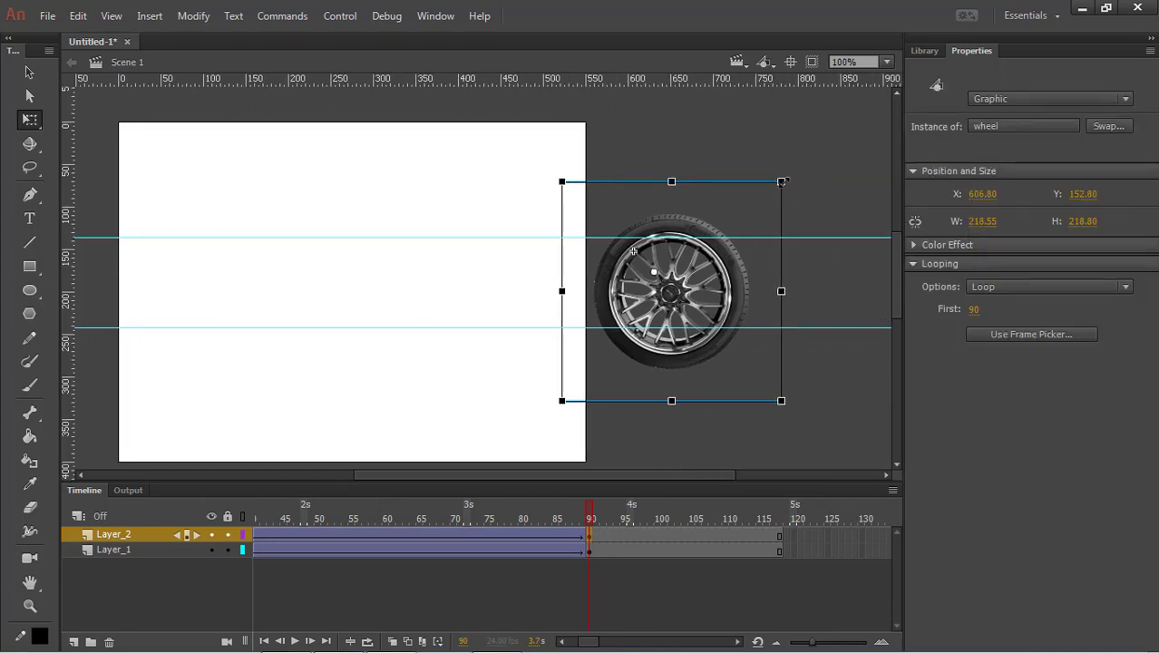
left_click_drag(782, 182, 749, 220)
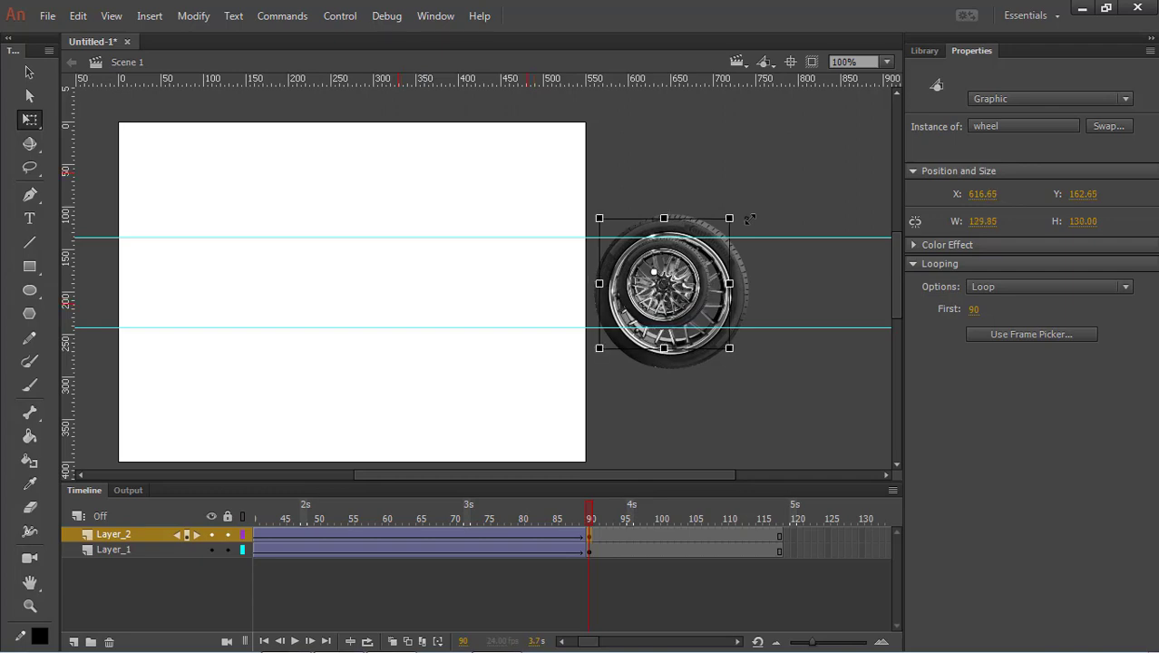
- Insert frames into Layer_2's tween at frame 1 so that its end keyframe falls on frame 98, and check the wheel there
left_click_drag(573, 525, 95, 535)
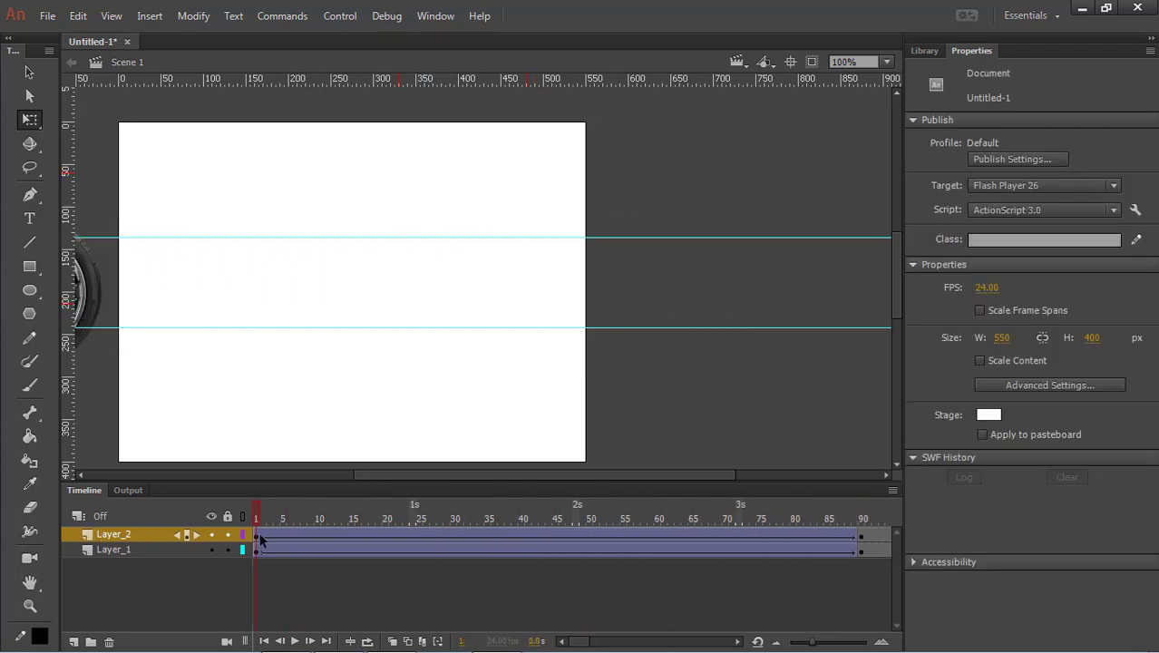
left_click(258, 539)
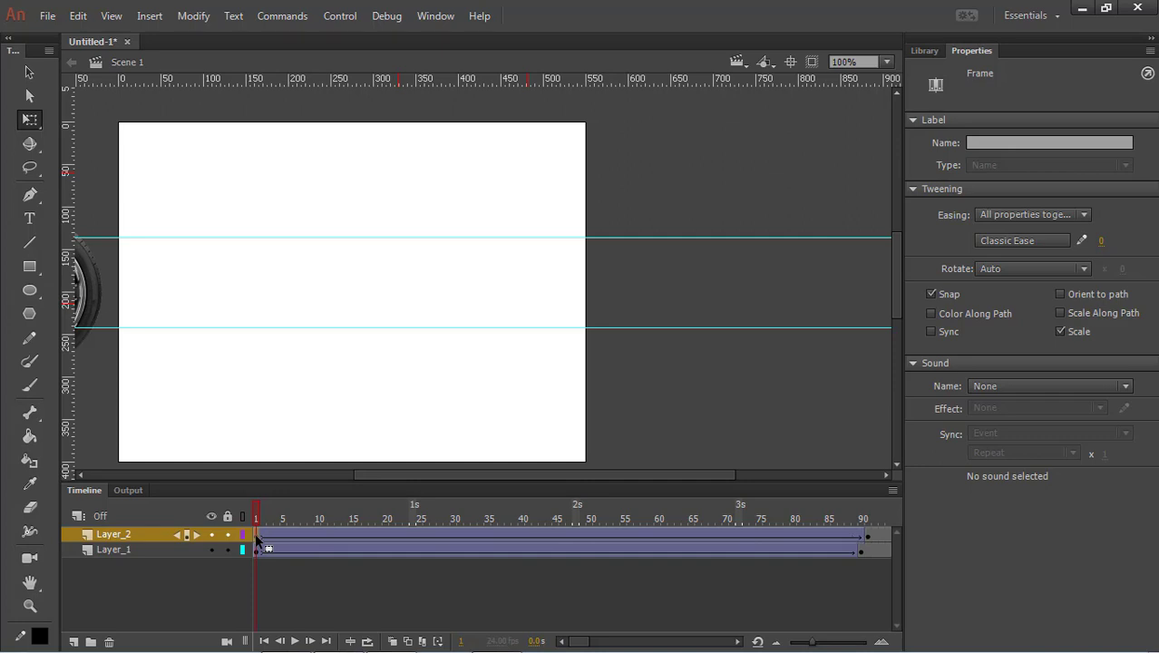
key("F5")
key("F5")
key("F5")
left_click_drag(578, 641, 595, 641)
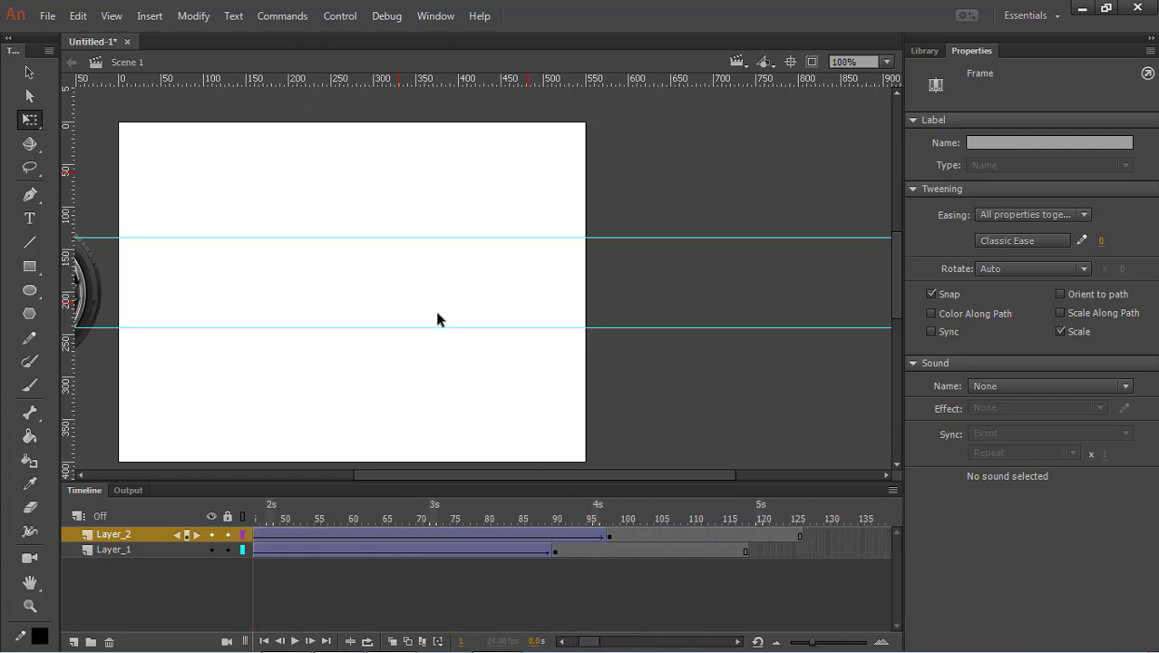
left_click_drag(474, 376, 541, 331)
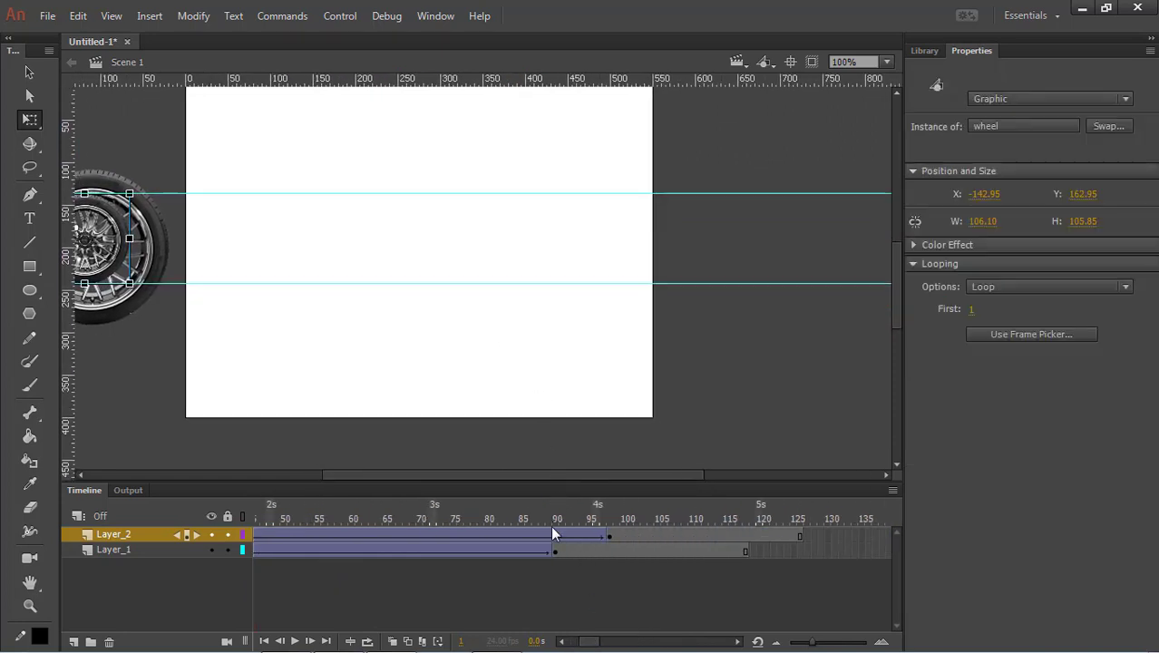
left_click(609, 538)
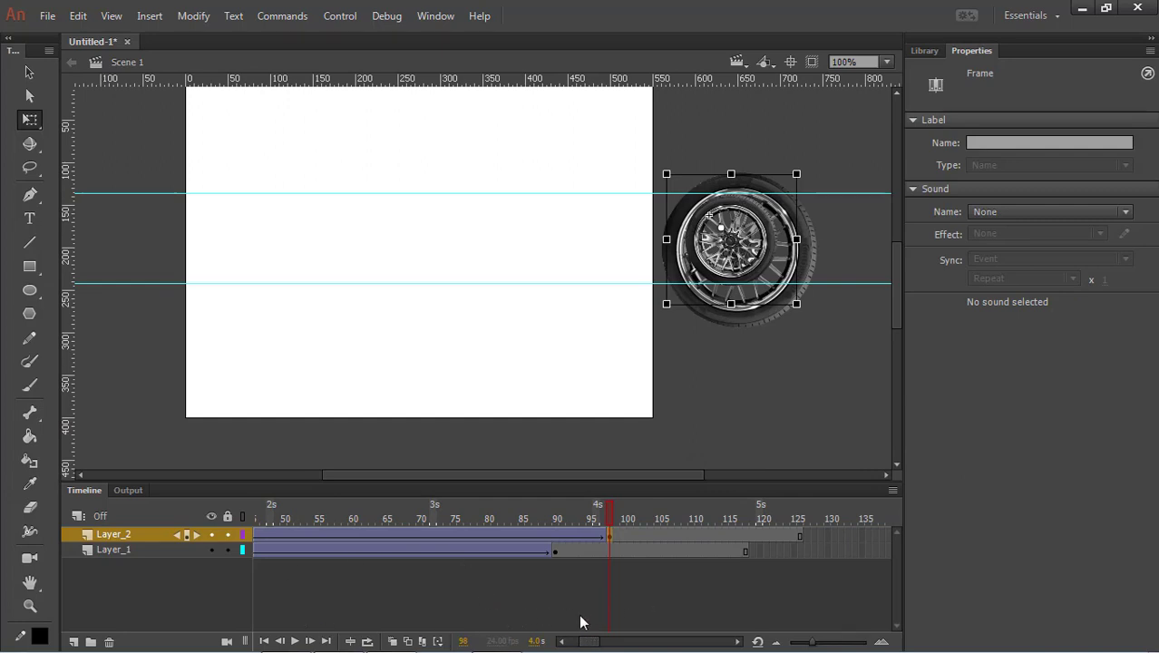
left_click_drag(594, 643, 565, 644)
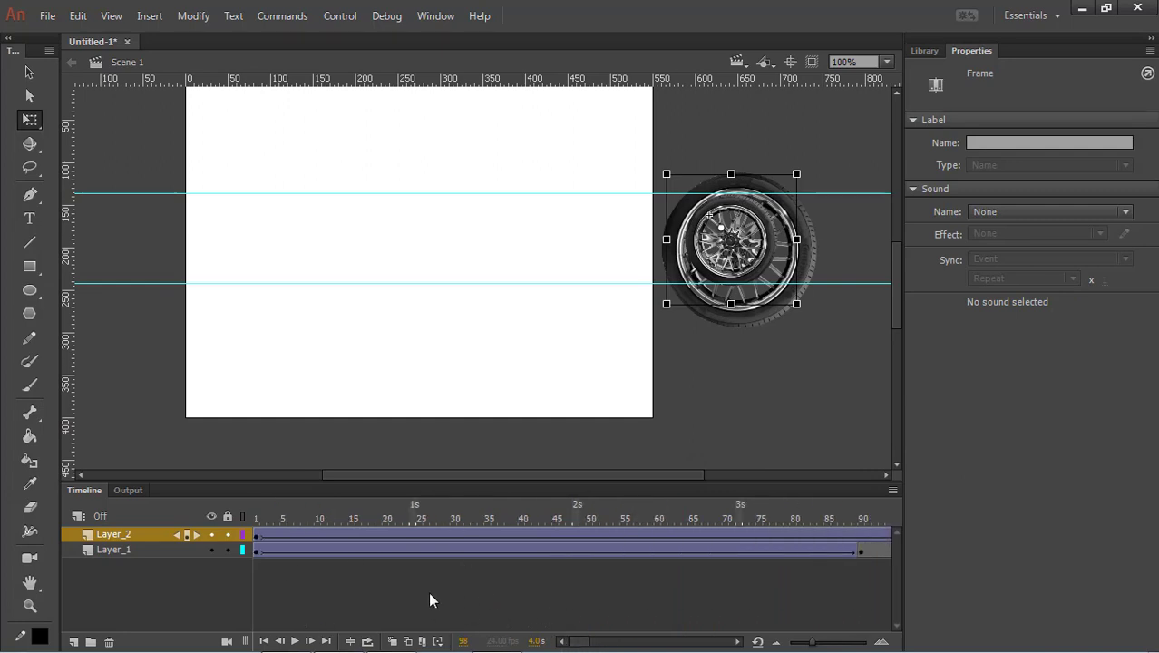
- Select Layer_2's whole tween span and move it along the timeline so that it starts at frame 93
left_click(255, 535)
left_click(255, 533)
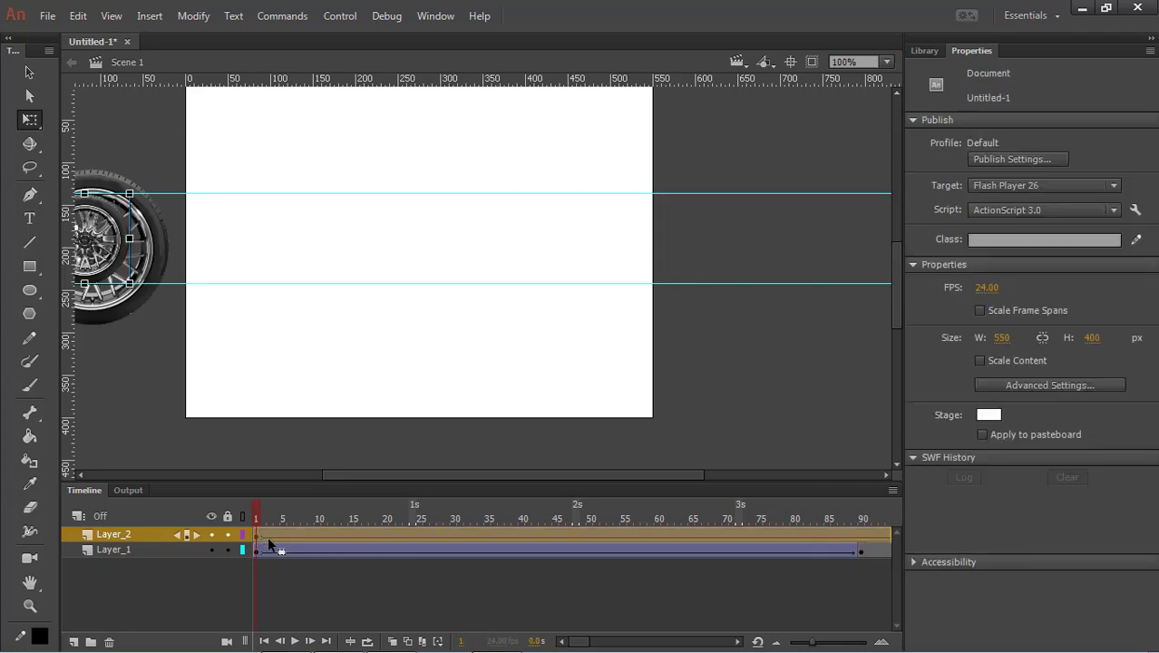
left_click_drag(268, 536, 187, 507)
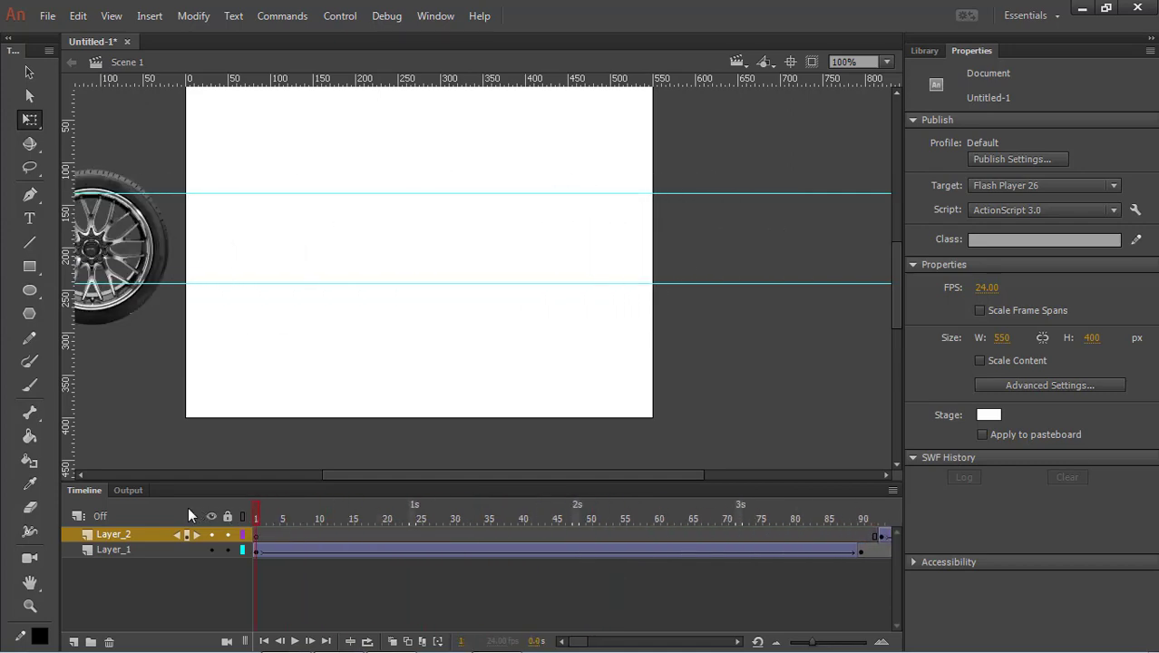
- Play the timeline through Layer_2's tween, test the movie in a maximized preview window, and return the playhead to frame 1
left_click(295, 641)
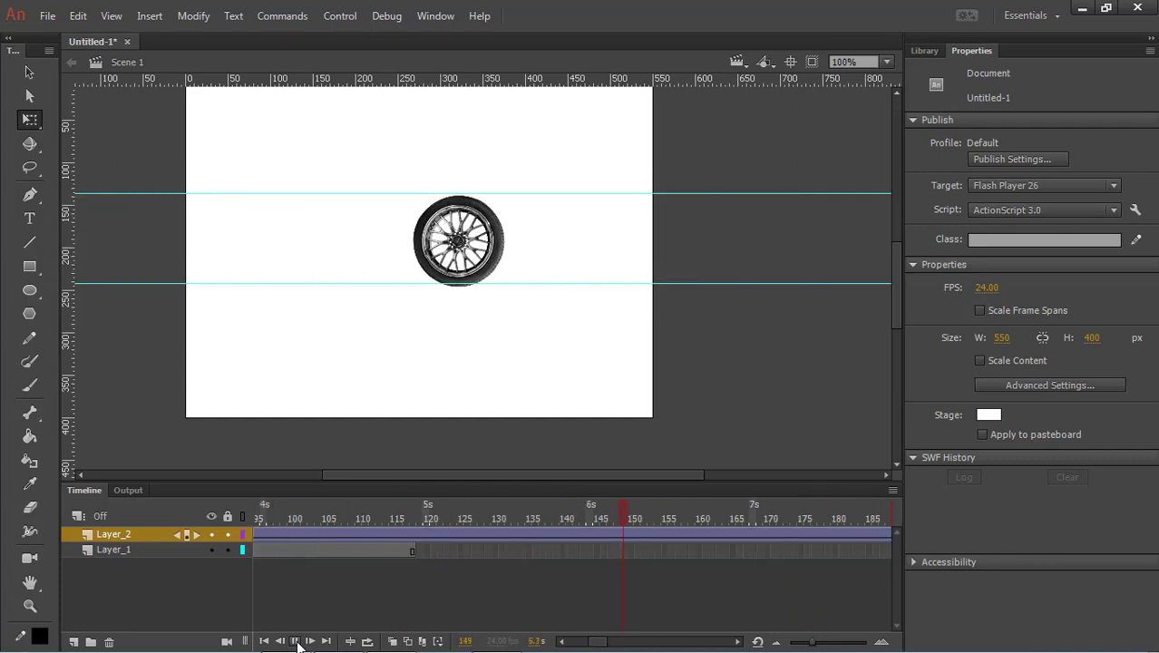
left_click(296, 642)
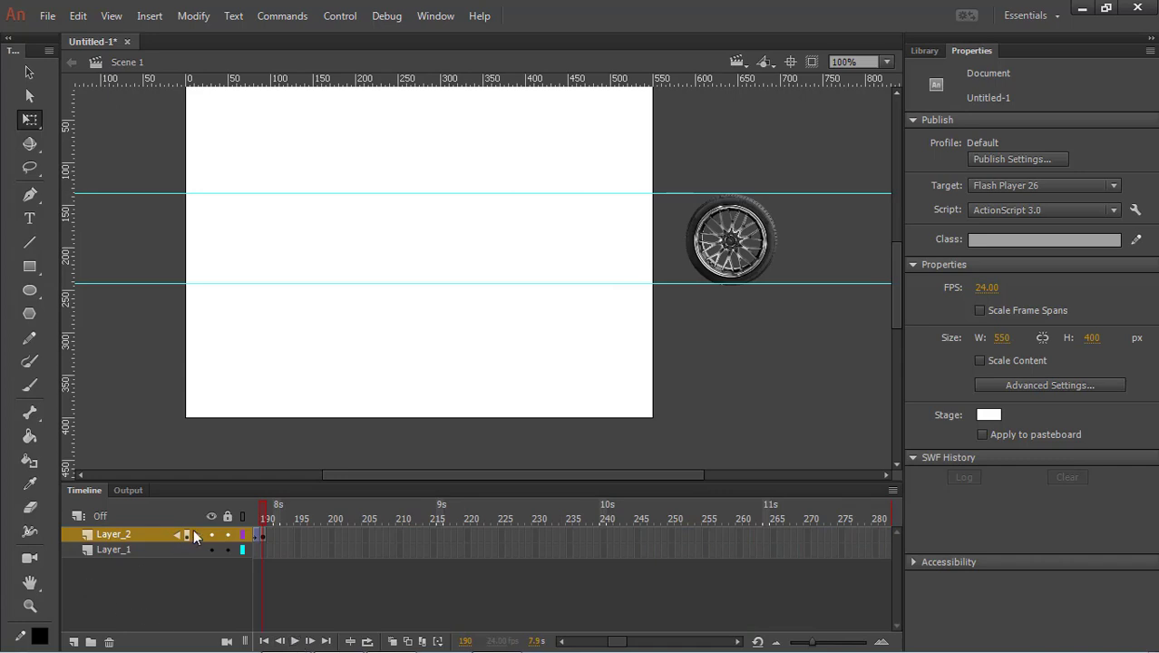
key("ctrl+Return")
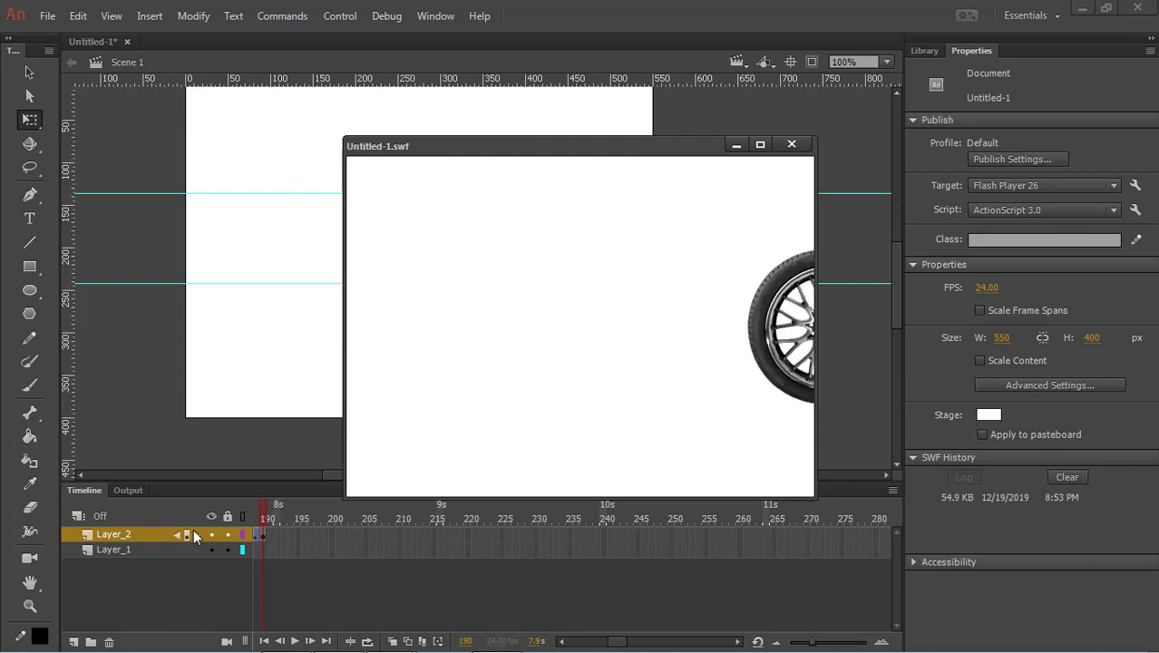
left_click(760, 144)
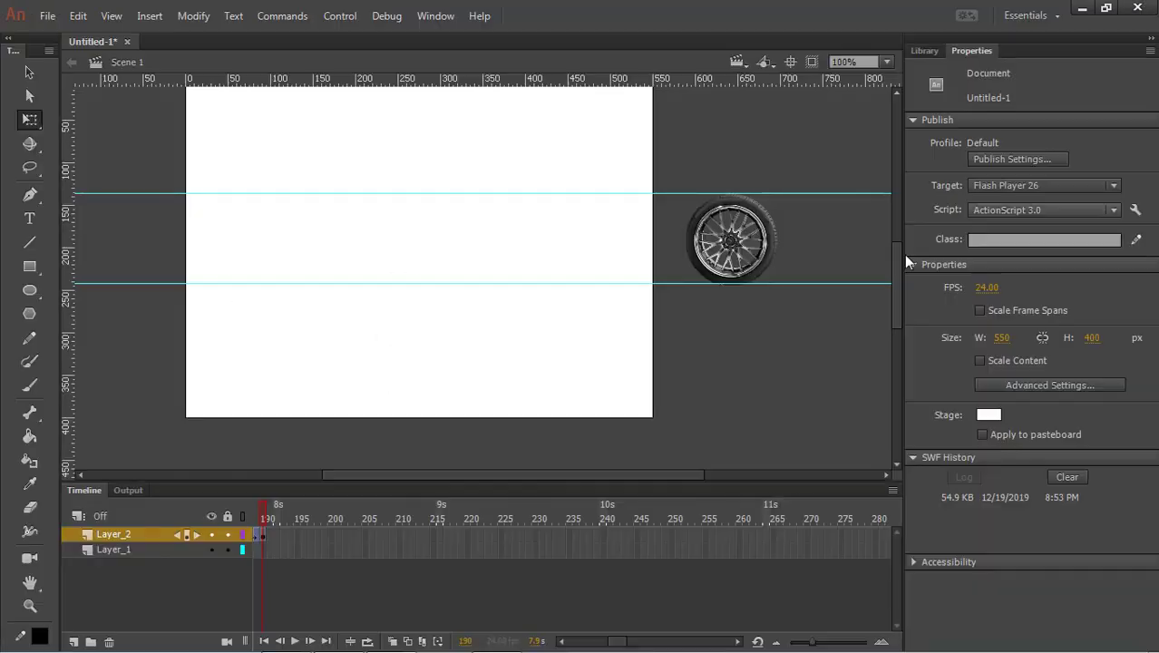
left_click(1138, 8)
left_click_drag(263, 521, 197, 513)
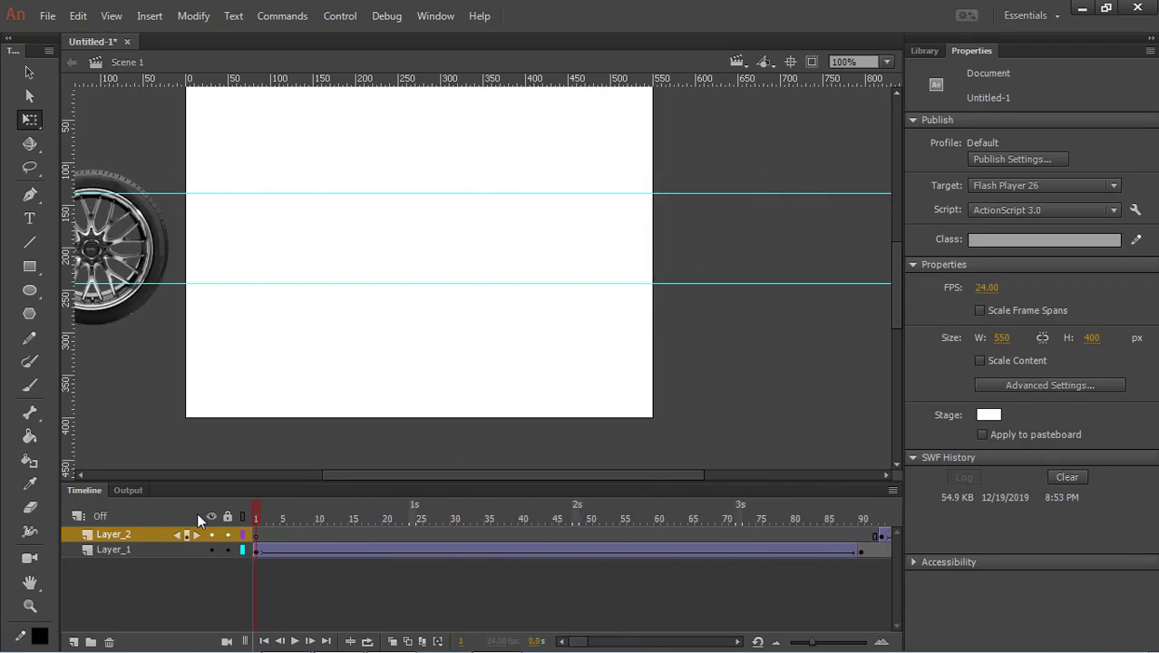
- Add a new layer directly above Layer_1 and test the movie in a maximized preview window
left_click(257, 551)
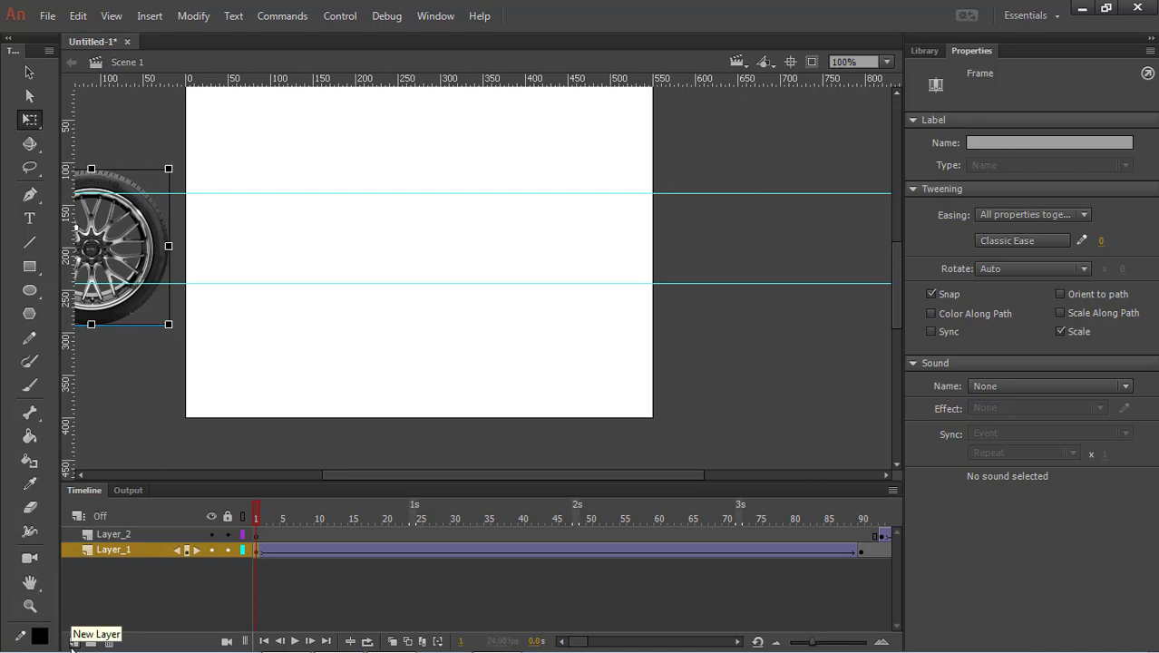
left_click(73, 642)
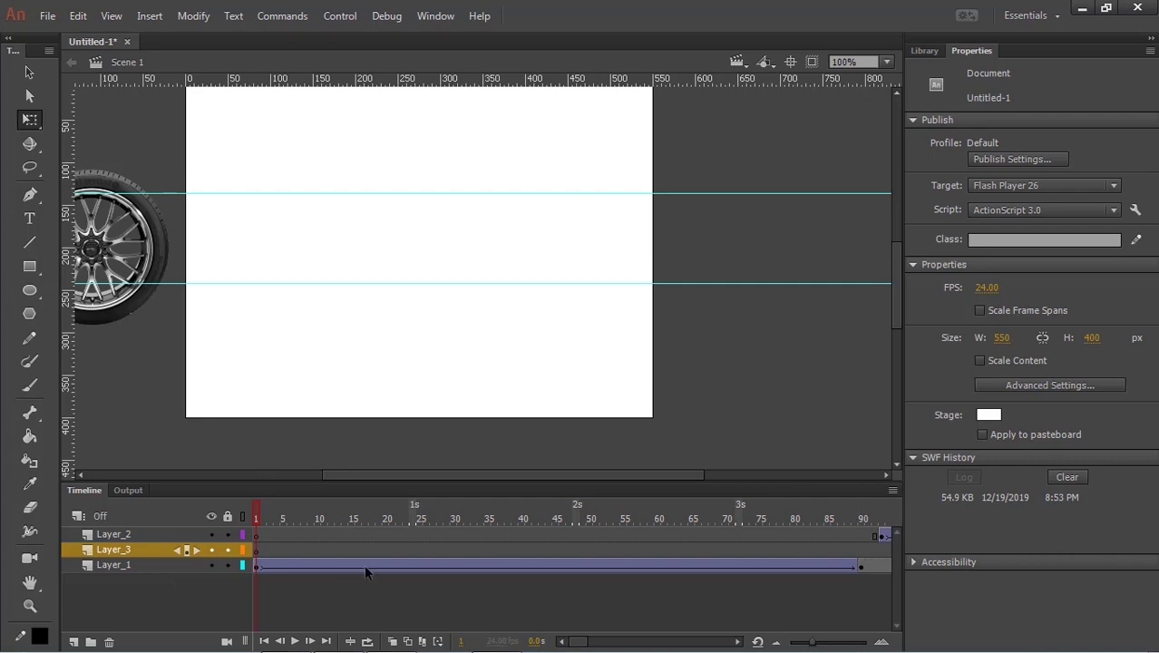
key("ctrl+Return")
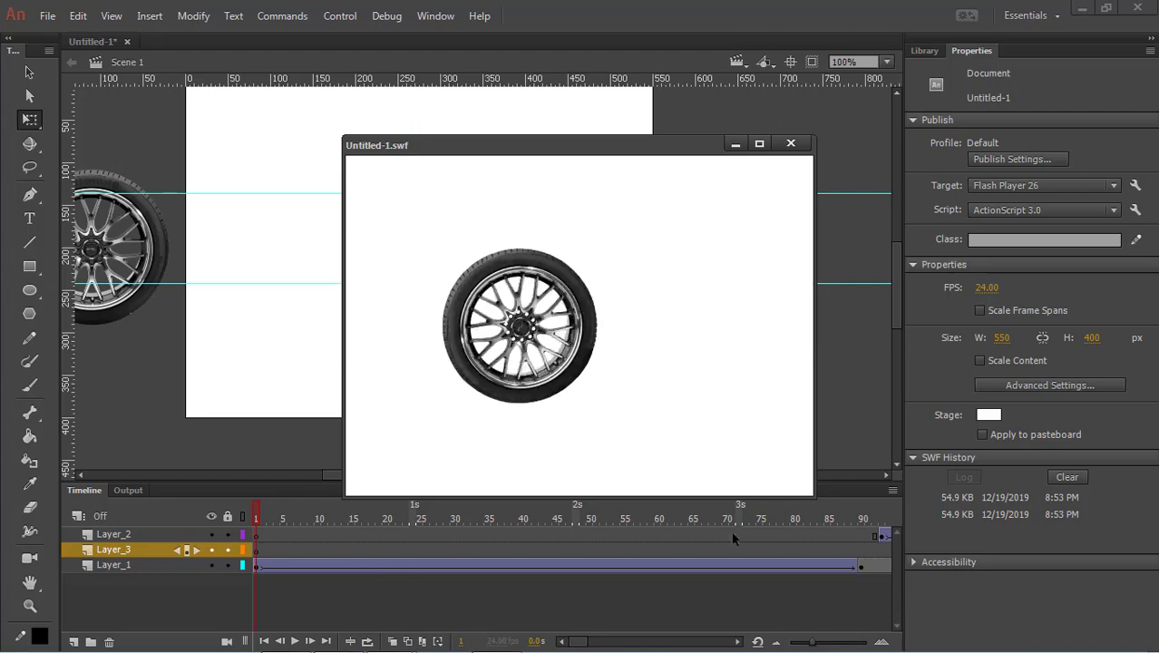
left_click(759, 144)
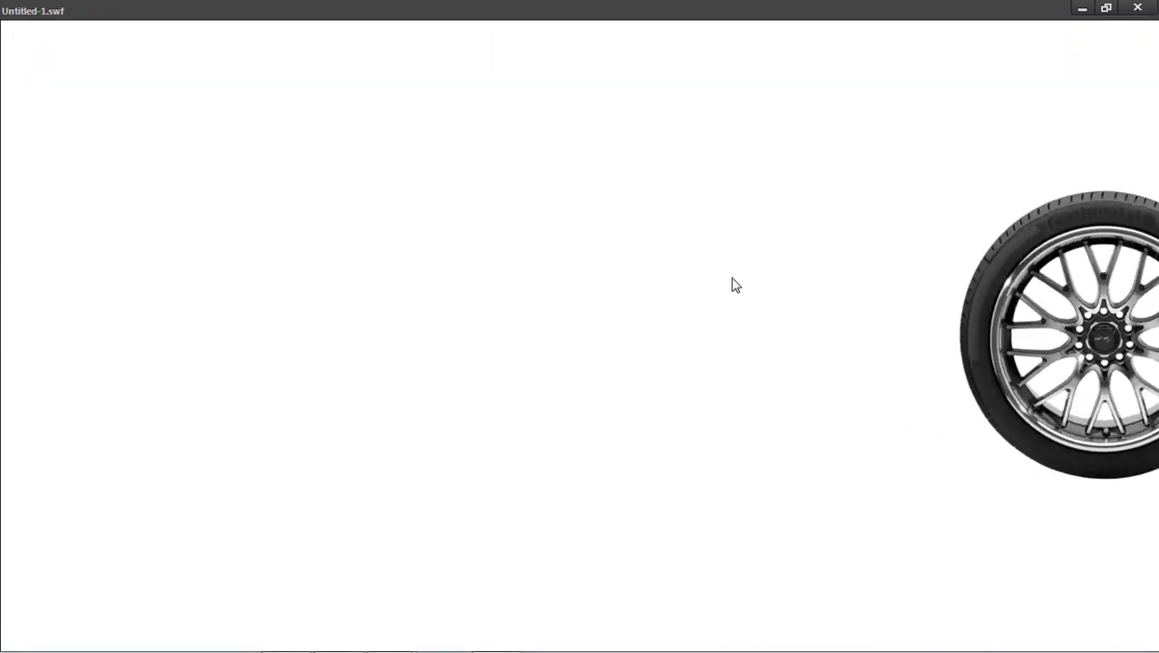
left_click(1137, 7)
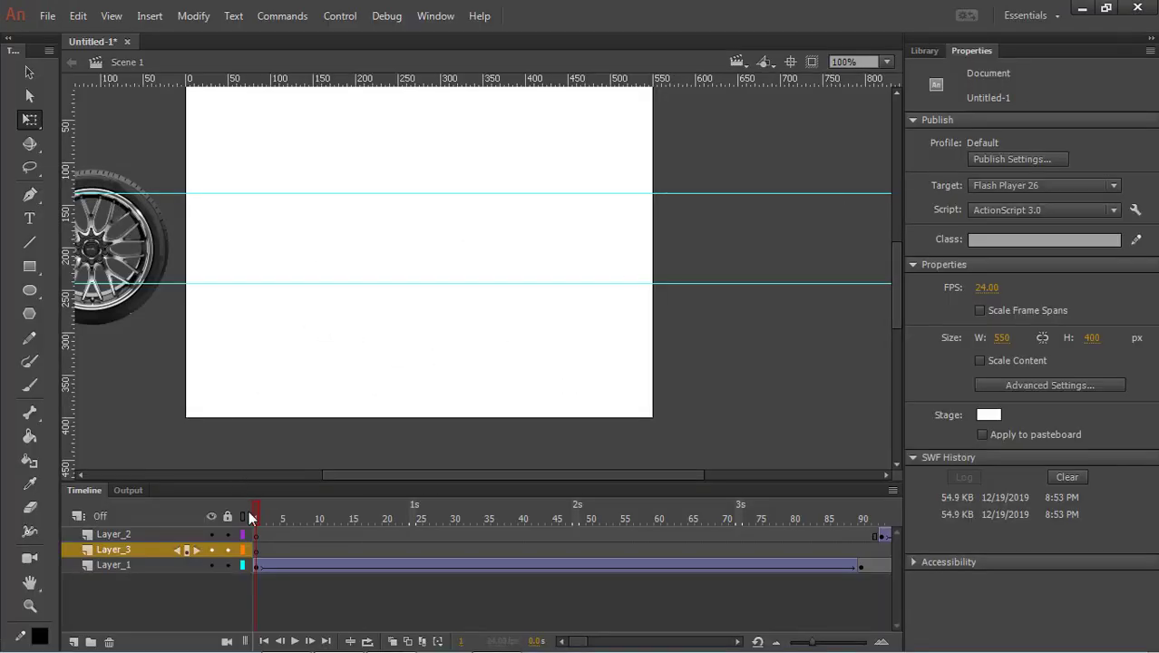
- Open the large wheel symbol to view its contents and return to Scene 1
double_click(160, 241)
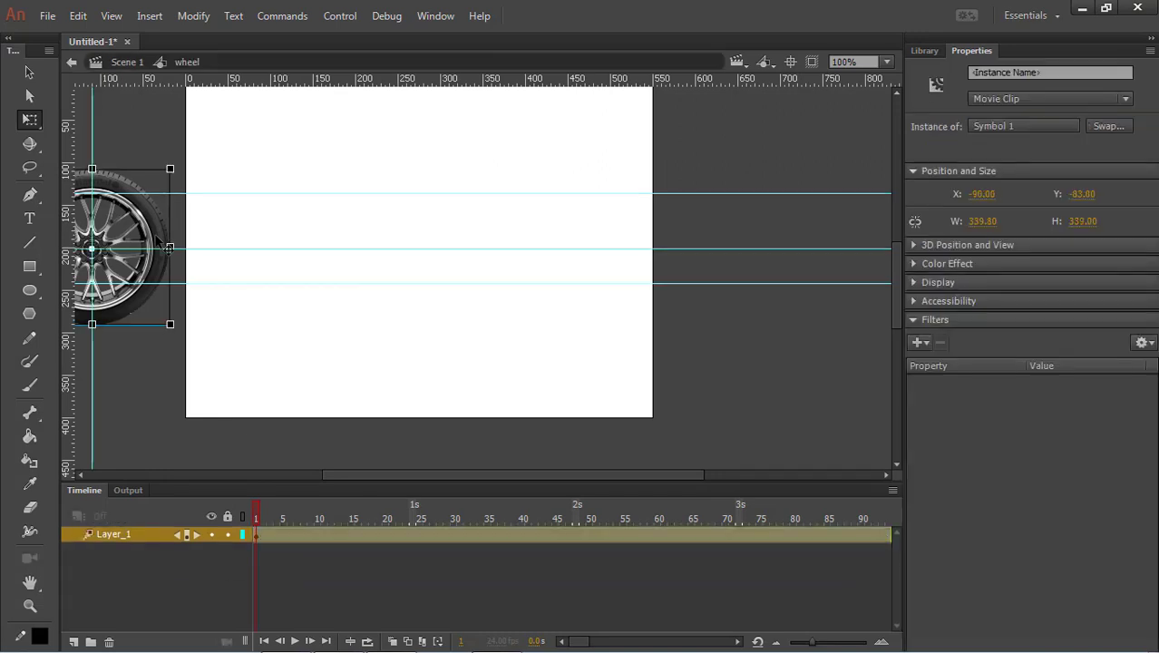
left_click_drag(259, 517, 226, 489)
left_click(131, 64)
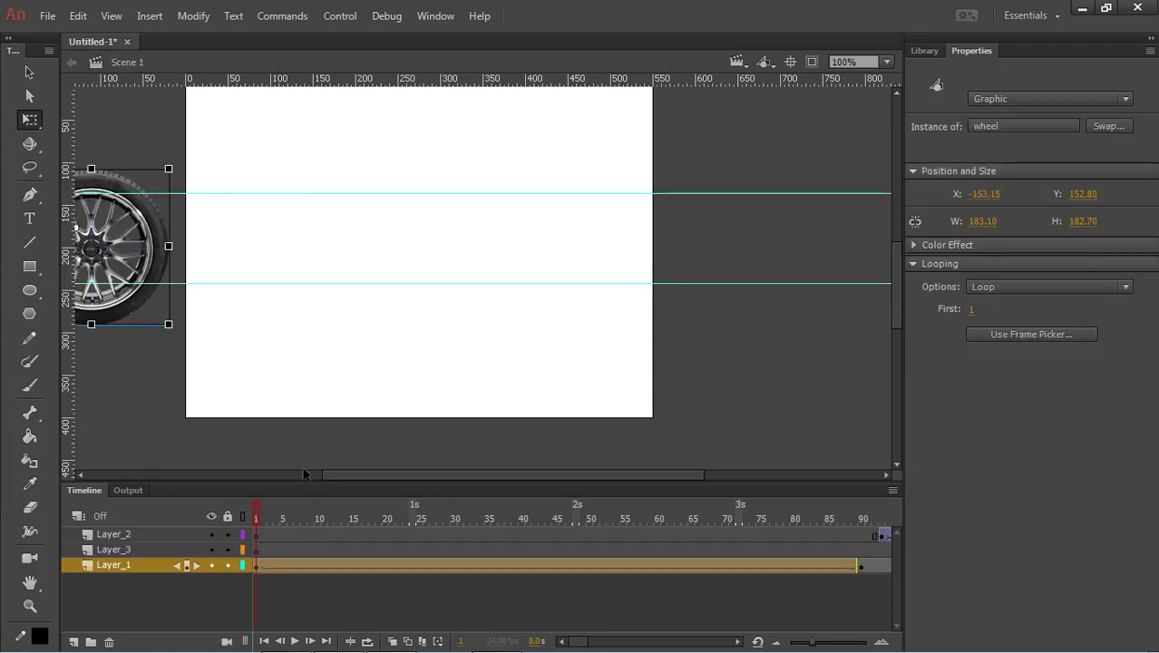
- Test the movie from Scene 1 in a maximized preview window and close the preview
key("ctrl+Return")
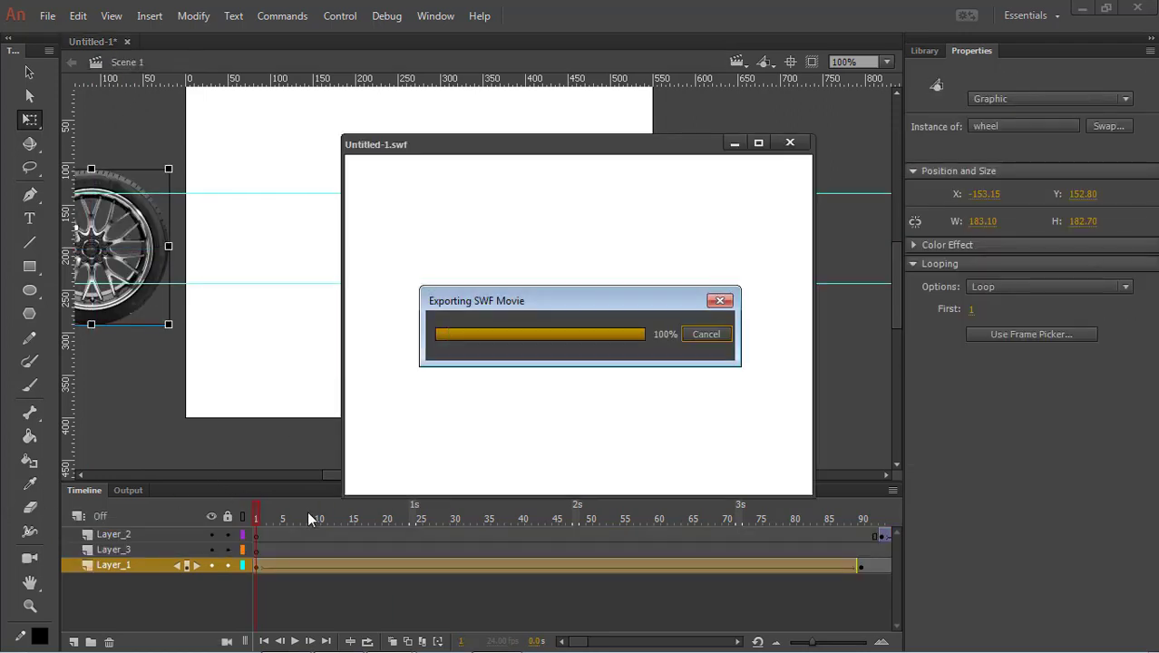
left_click(758, 143)
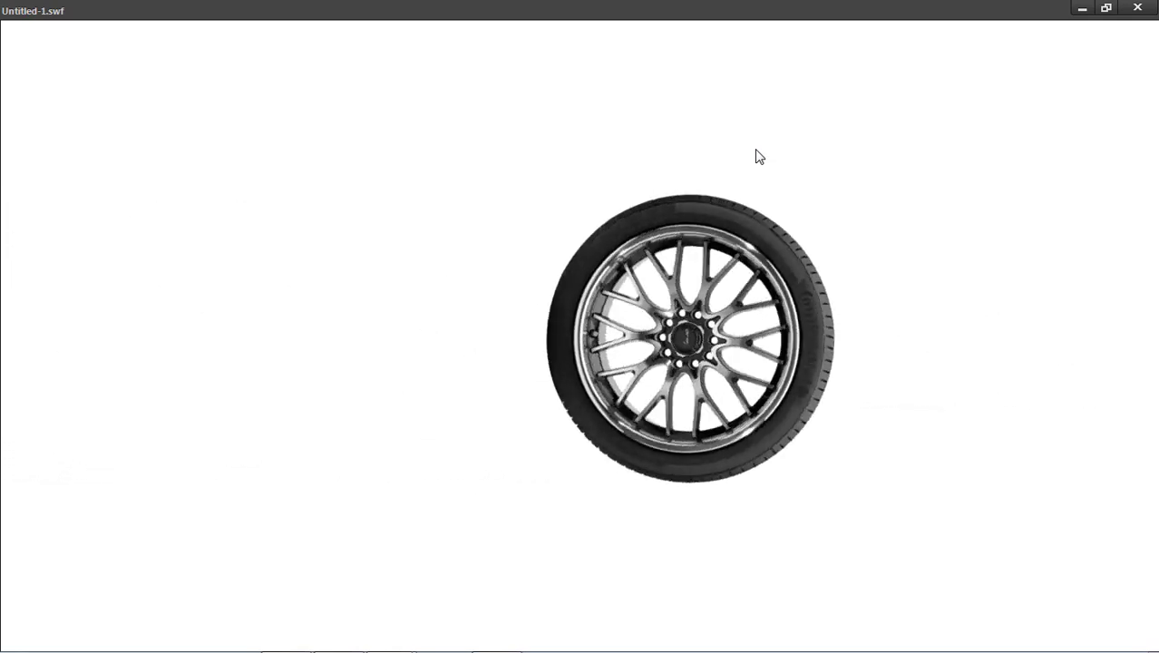
left_click(1139, 8)
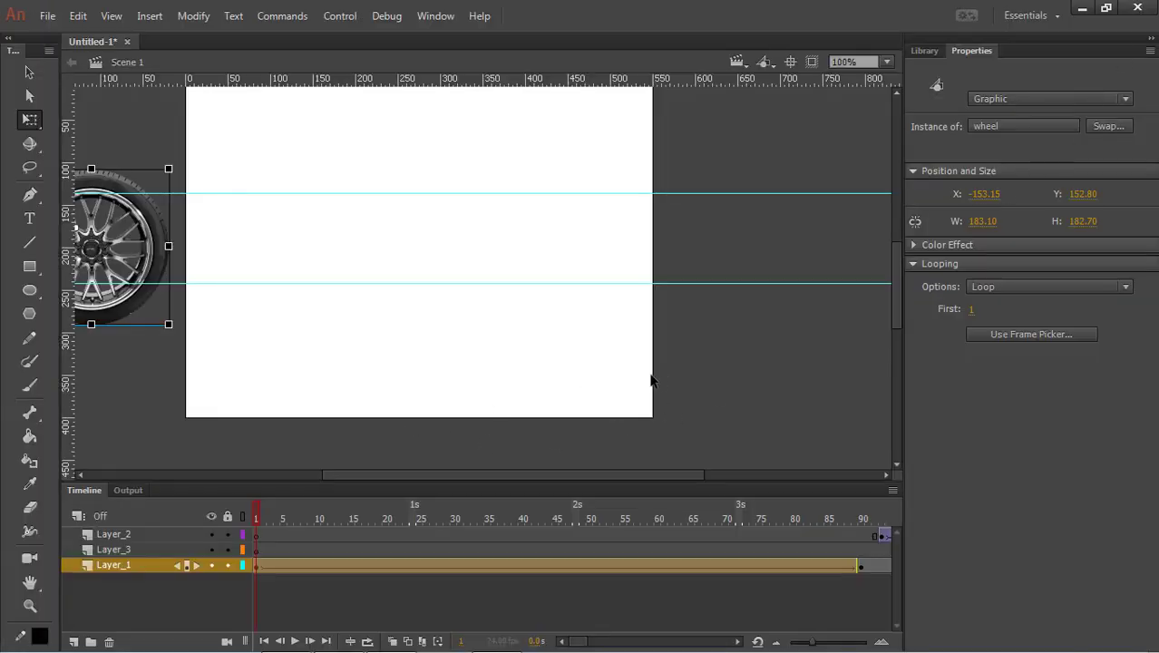